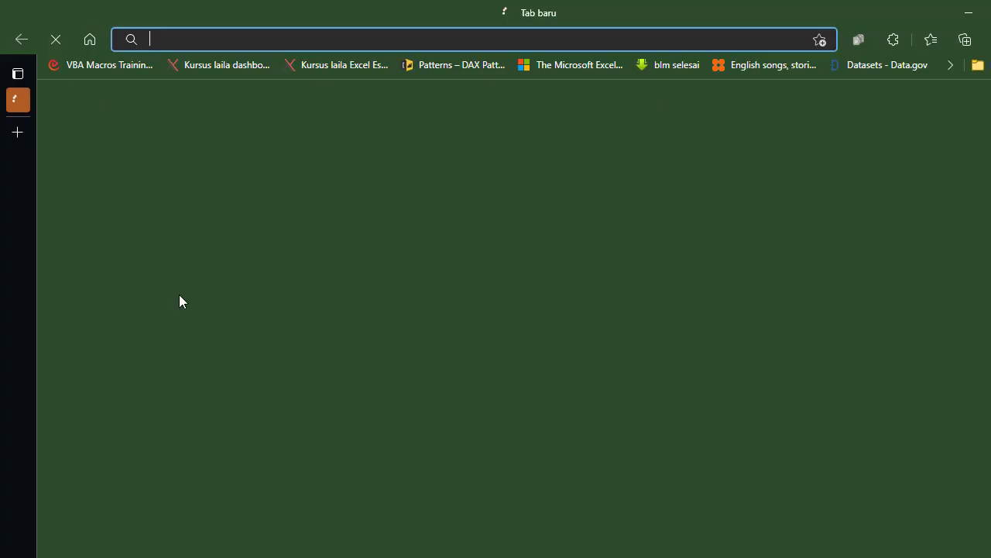
Go to the Facebook group 'Bantuan Macro/VBA Excel-Power pivot-Power Query-DAX (Indonesia)' from the 'fac' autocomplete.
text(fac)
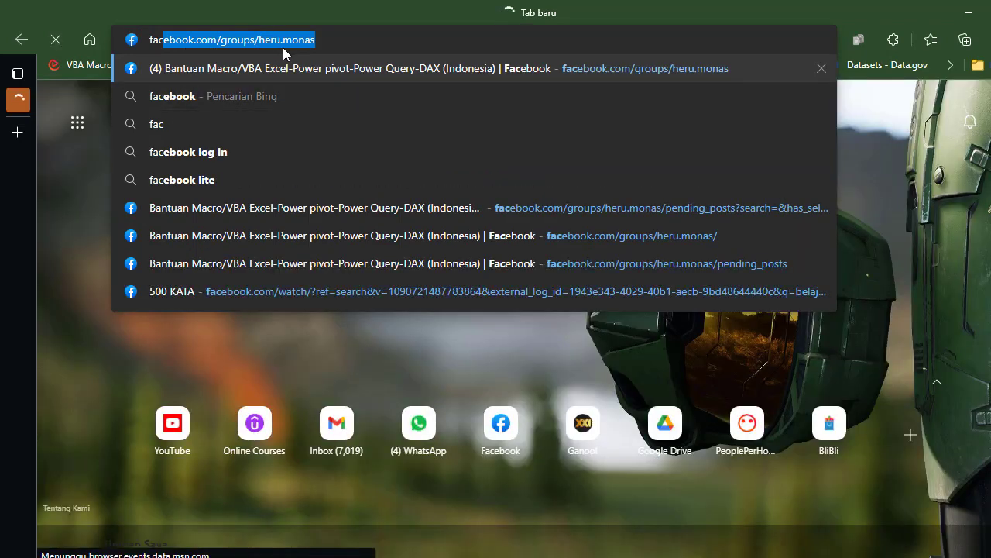
key(Return)
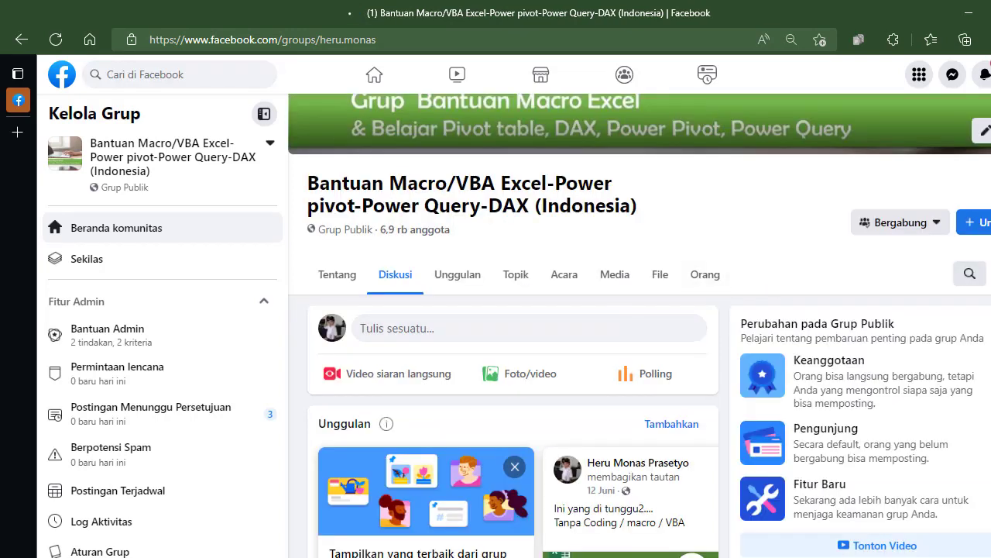
Scroll down through the group's Diskusi feed to browse recent Excel posts.
scroll(640, 325, down, 4)
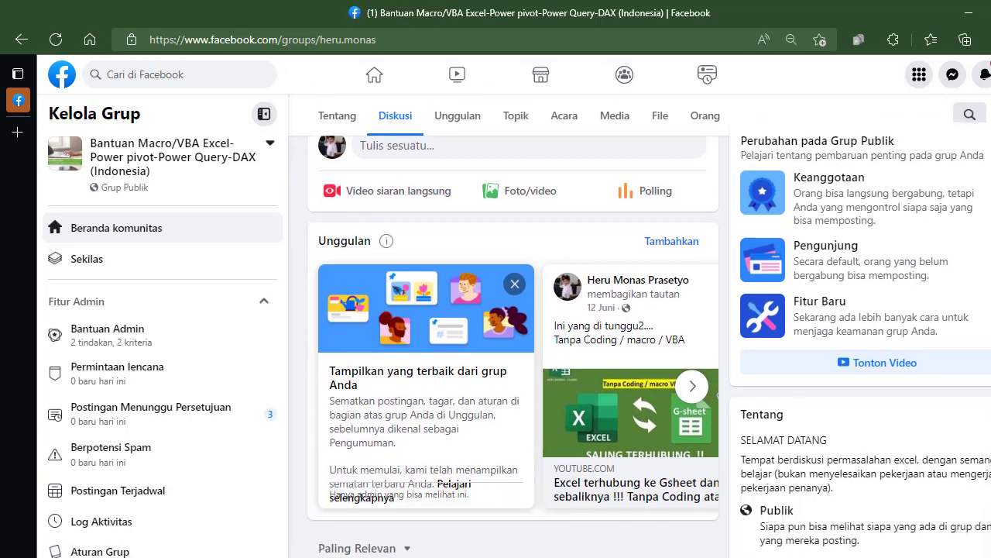
scroll(513, 325, down, 1)
scroll(513, 326, down, 2)
scroll(513, 325, down, 2)
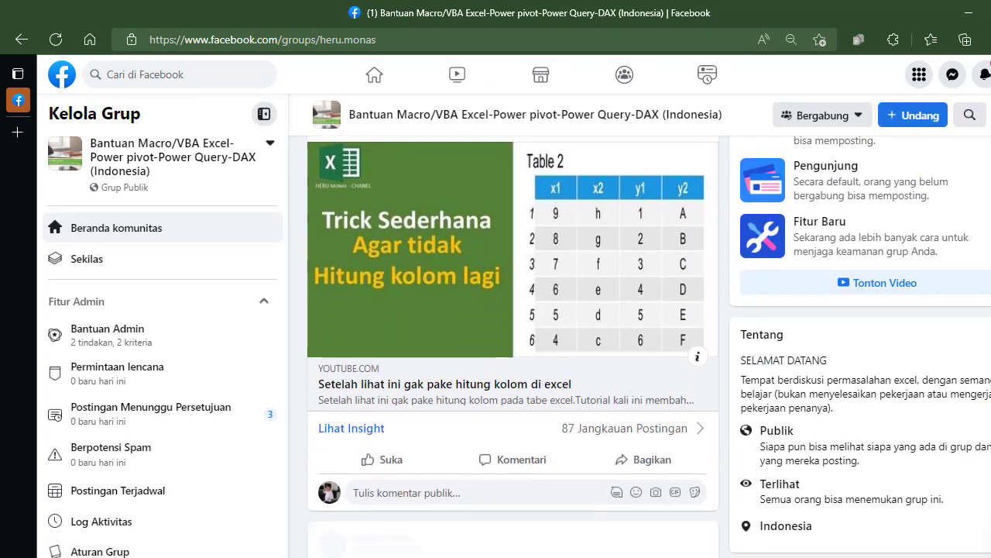
scroll(513, 325, down, 1)
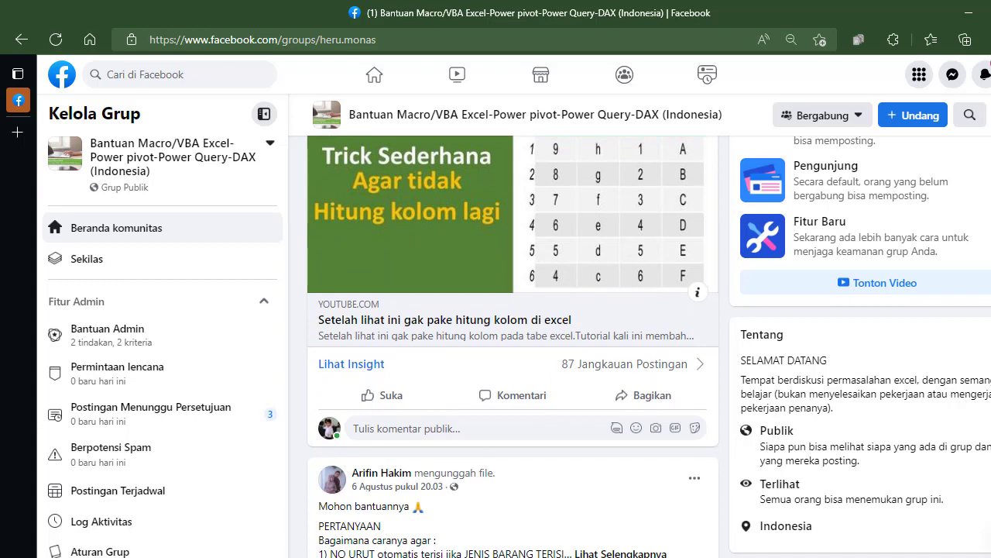
scroll(512, 326, down, 2)
scroll(512, 325, down, 2)
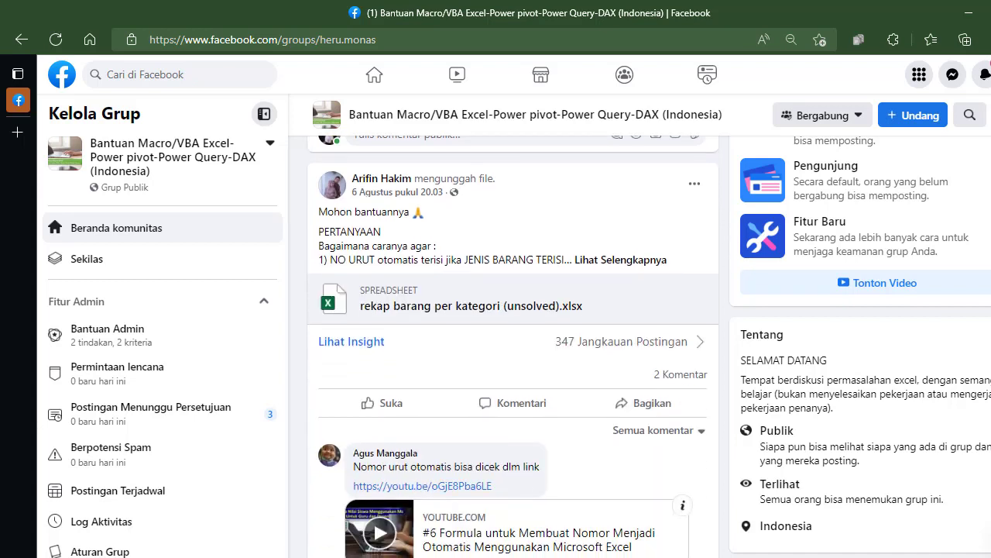
scroll(512, 326, down, 5)
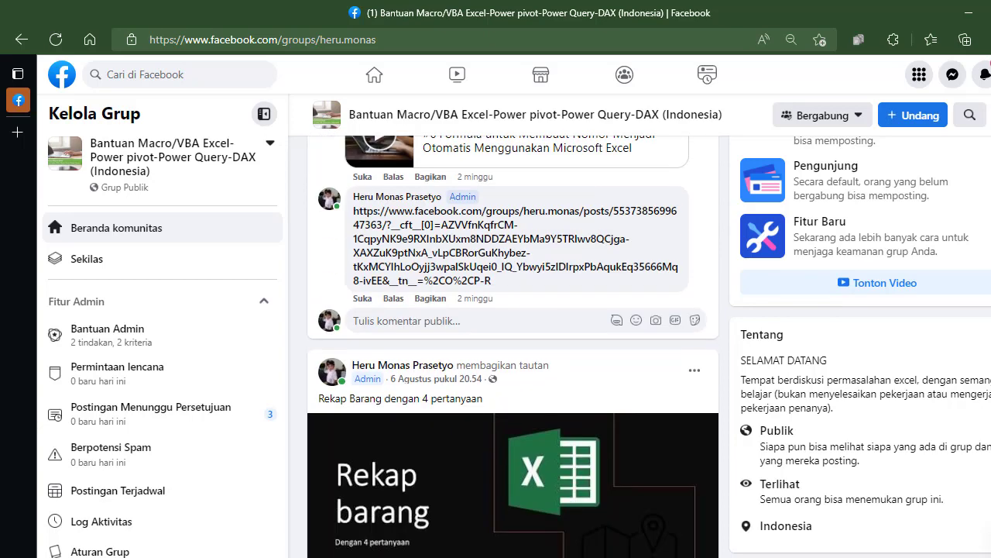
Switch from the browser to the Data_Europe.xlsx workbook in Excel.
scroll(603, 499, up, 1)
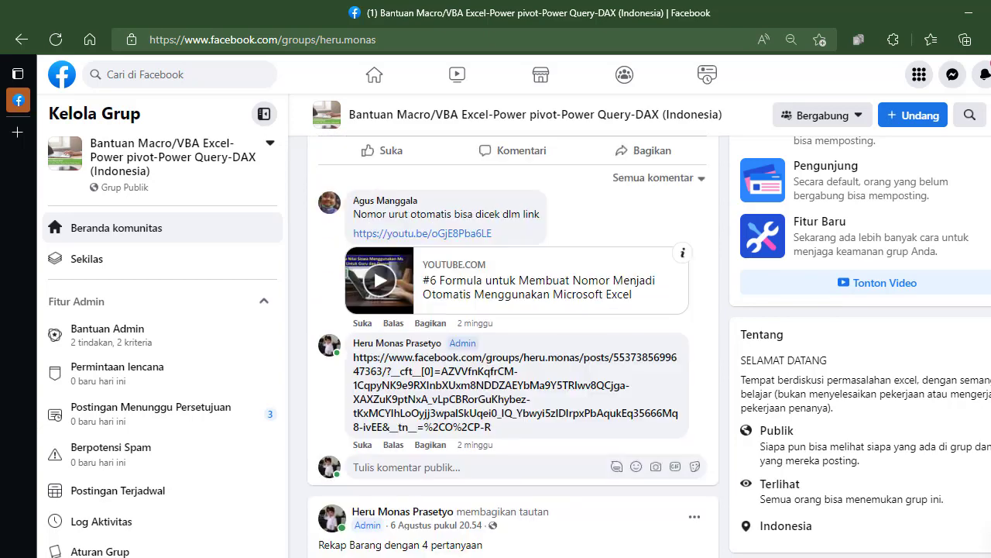
scroll(603, 499, up, 4)
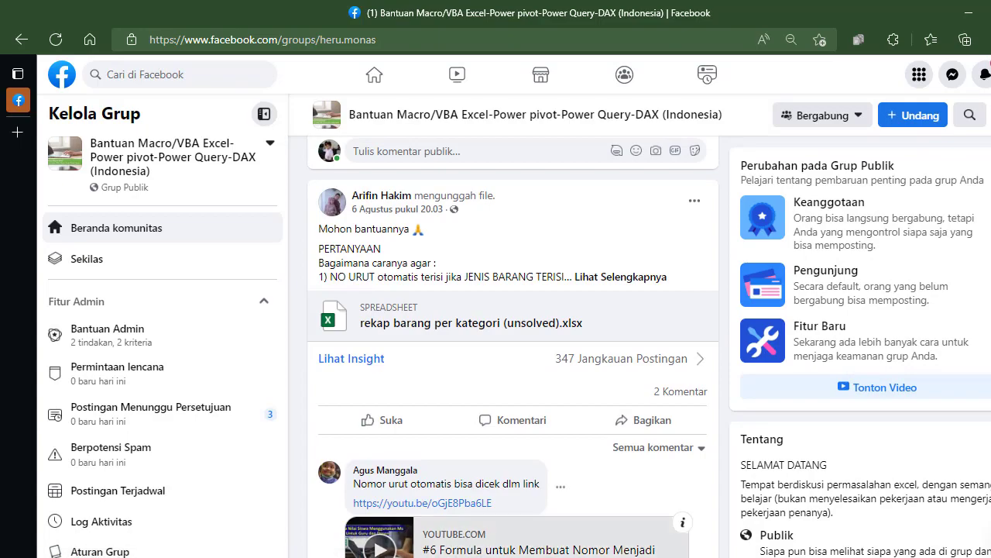
mouse_move(680, 550)
click(721, 522)
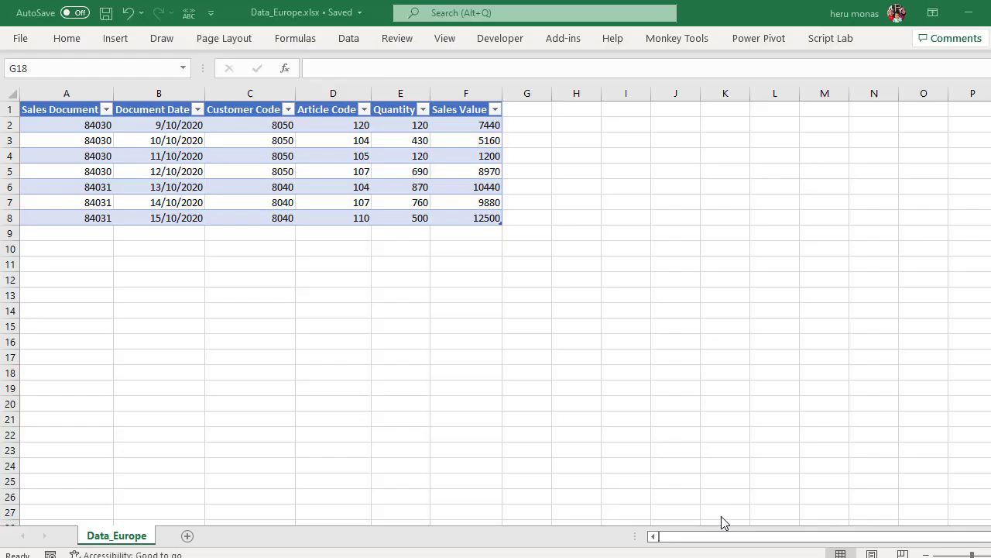
click(288, 294)
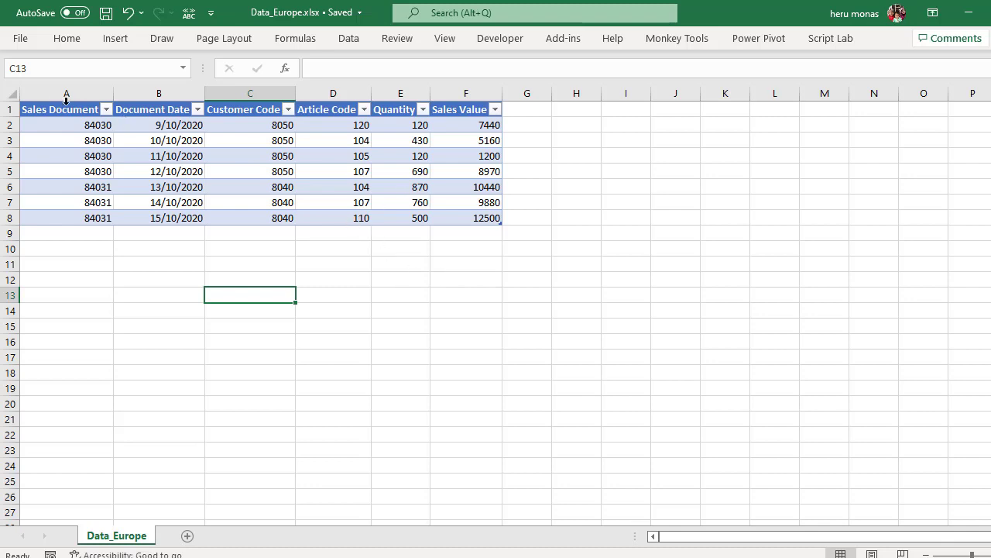
Convert the Data_Europe sales table to a normal range via Table Design, then select the 9880 Sales Value cell.
mouse_move(53, 109)
mouse_down()
mouse_move(455, 201)
mouse_move(476, 214)
mouse_up()
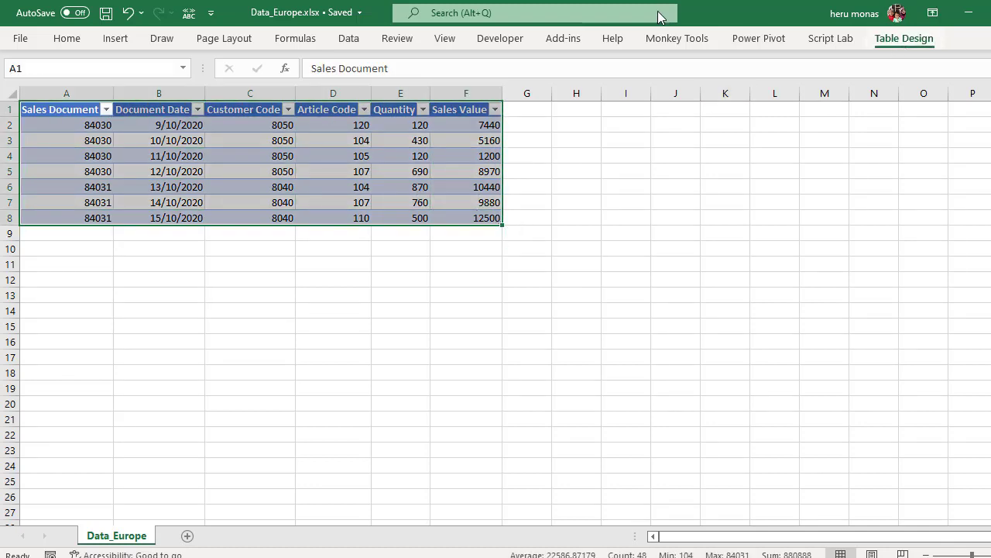
click(905, 40)
click(139, 100)
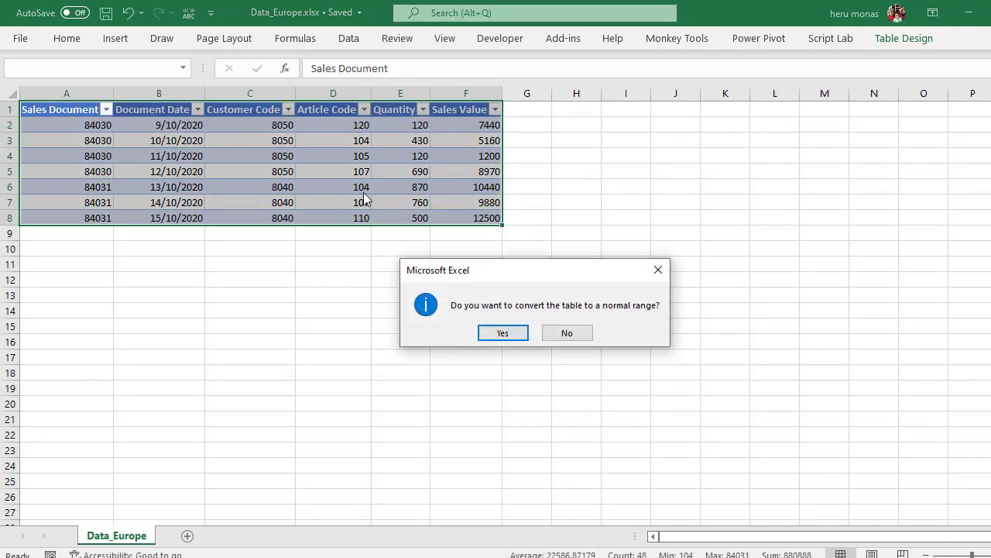
click(500, 331)
click(512, 316)
click(453, 202)
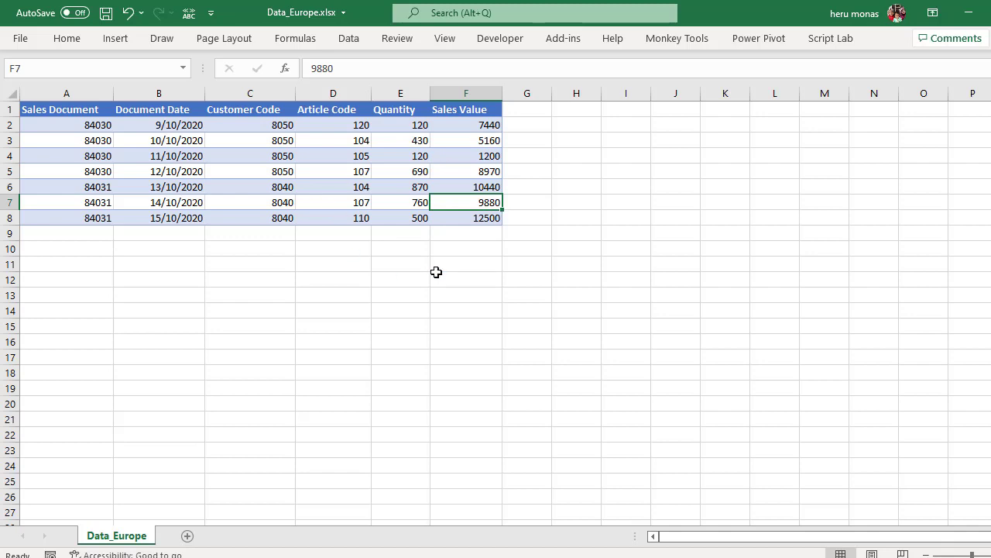
Add the header 'Nilai -2,5%' in G1 and widen column G to fit it.
click(541, 112)
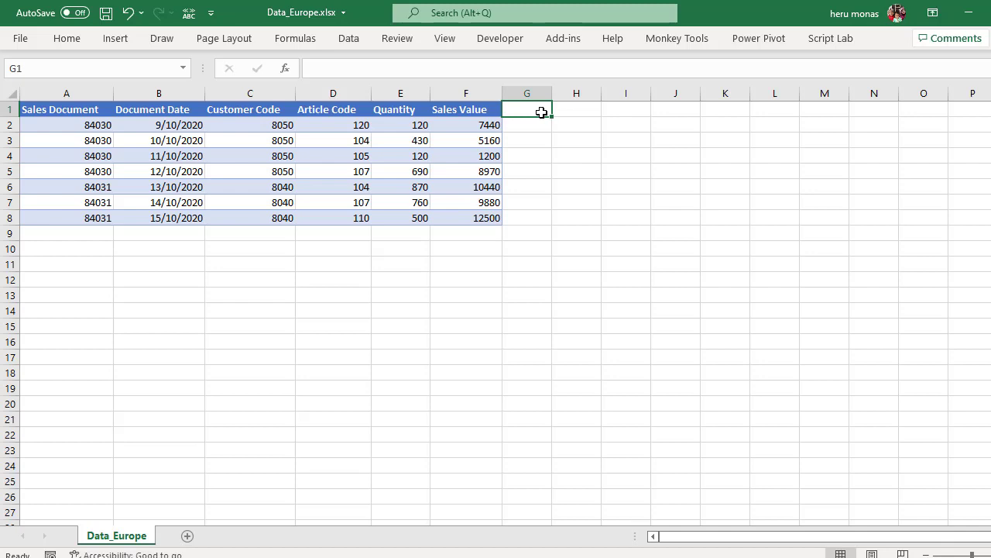
text(Nilai )
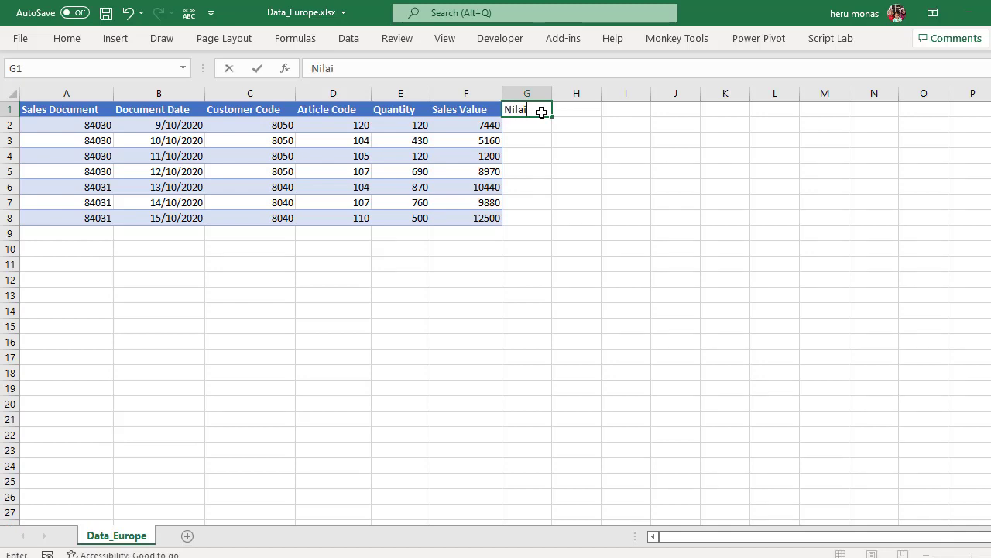
text(-)
text(2,)
text(%%)
key(BackSpace)
key(BackSpace)
text(5)
text(%)
key(Return)
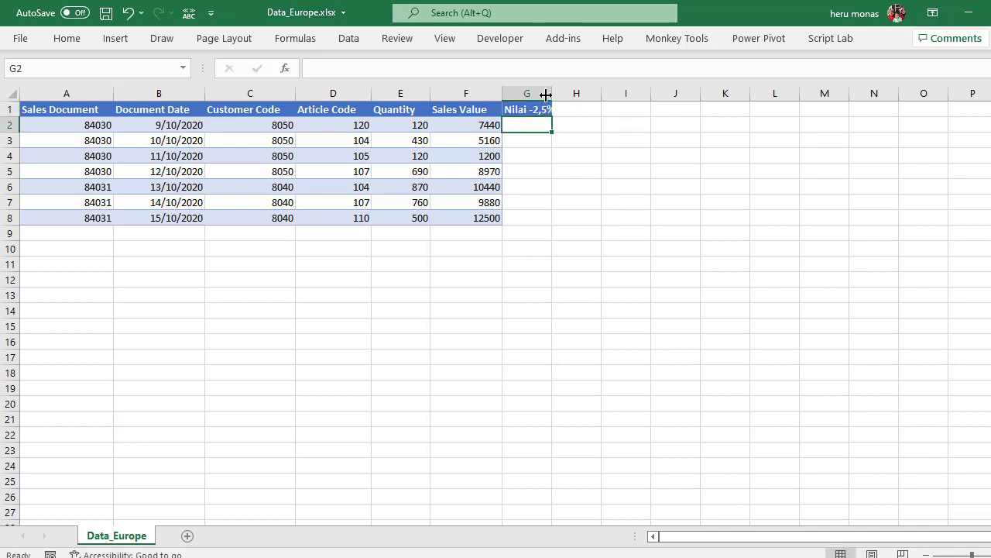
drag(552, 93, 564, 93)
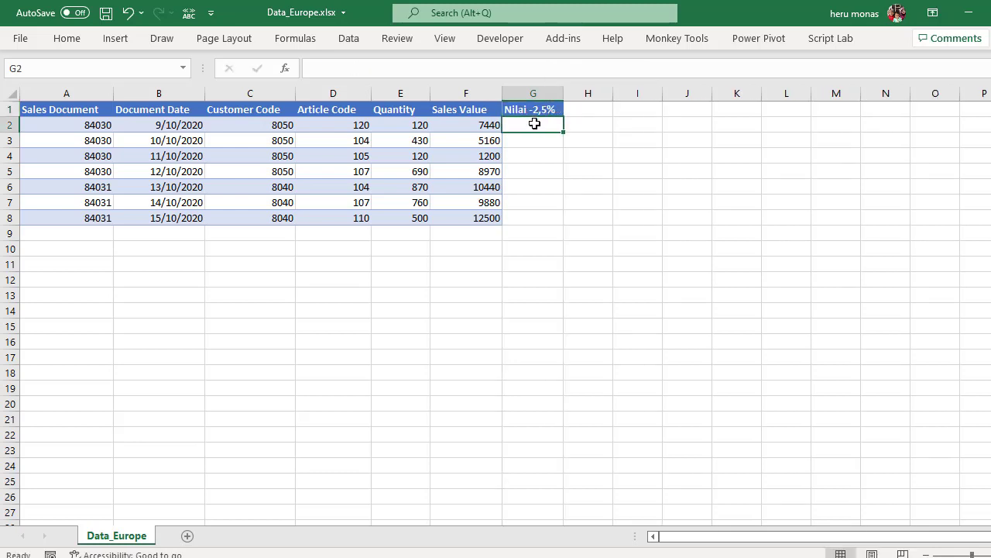
Enter the formula =F2-(F2*2.5%) in G2, giving 7254.
text(=)
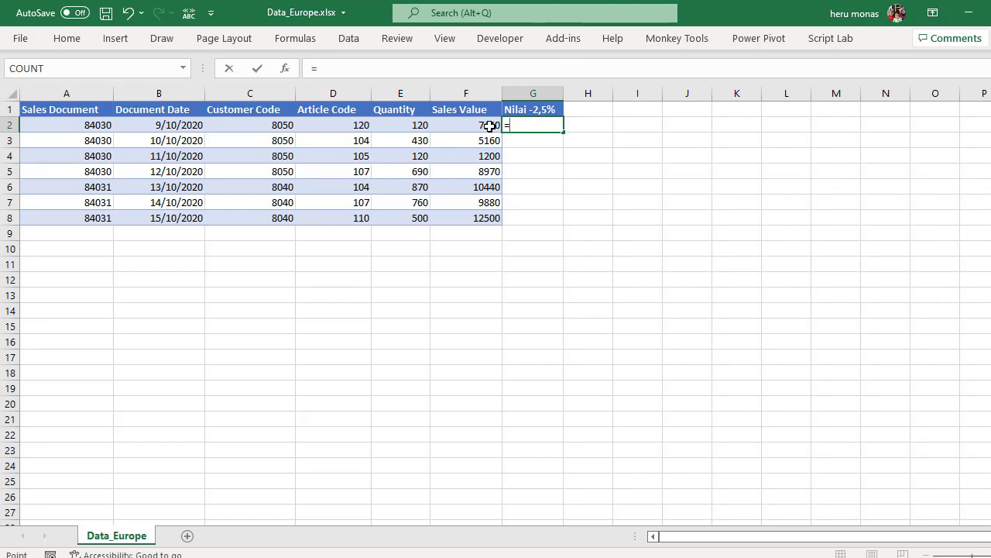
click(491, 127)
text(-)
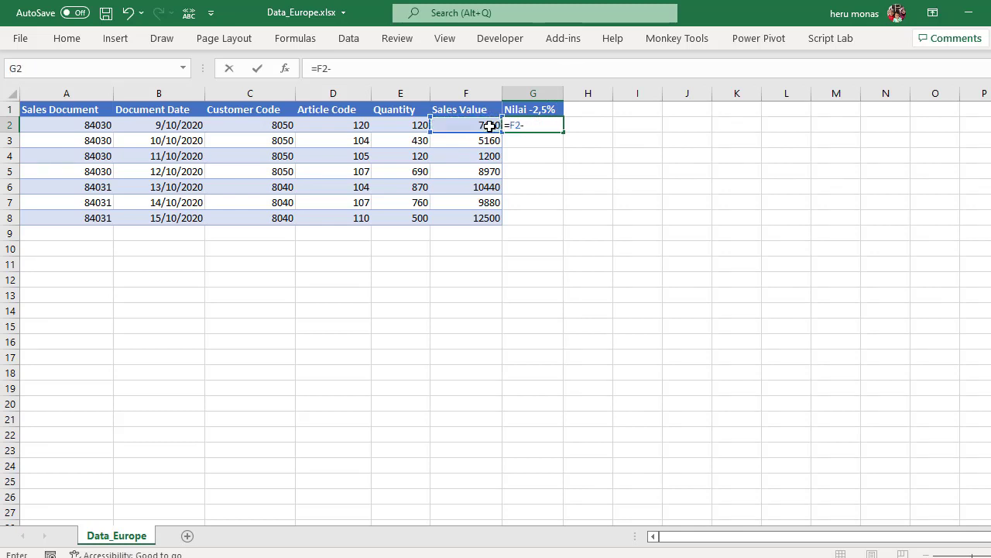
text(()
click(485, 126)
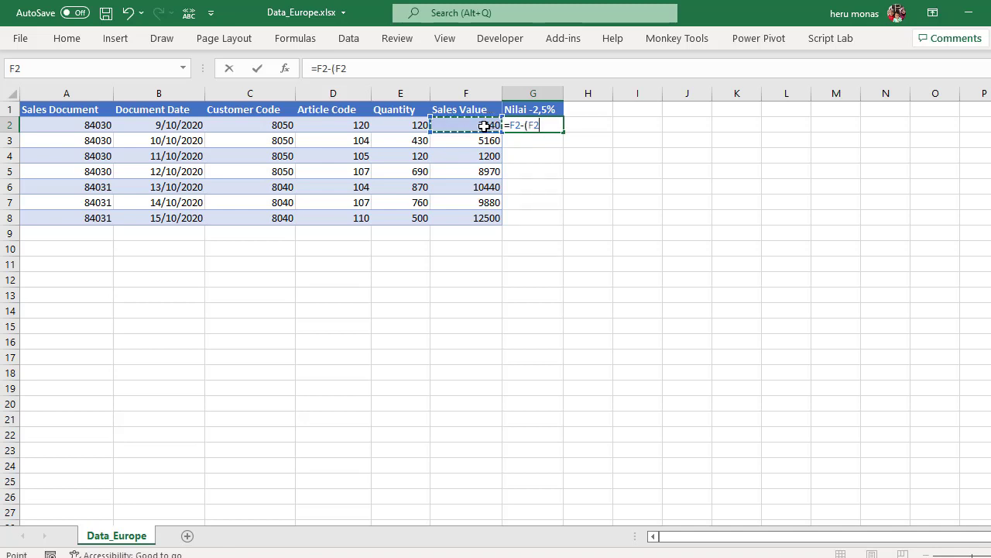
text(8)
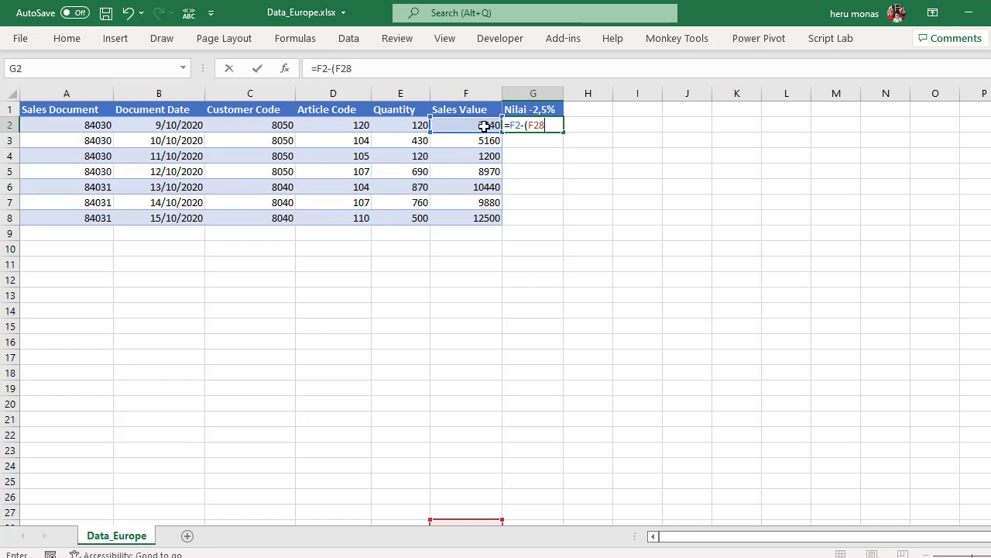
text(2.)
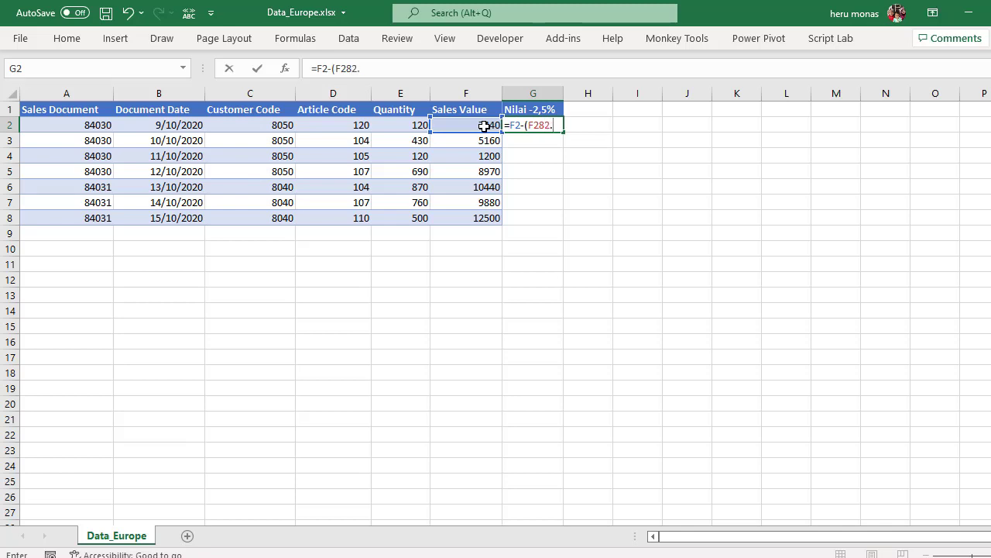
text(5%)
click(545, 126)
key(BackSpace)
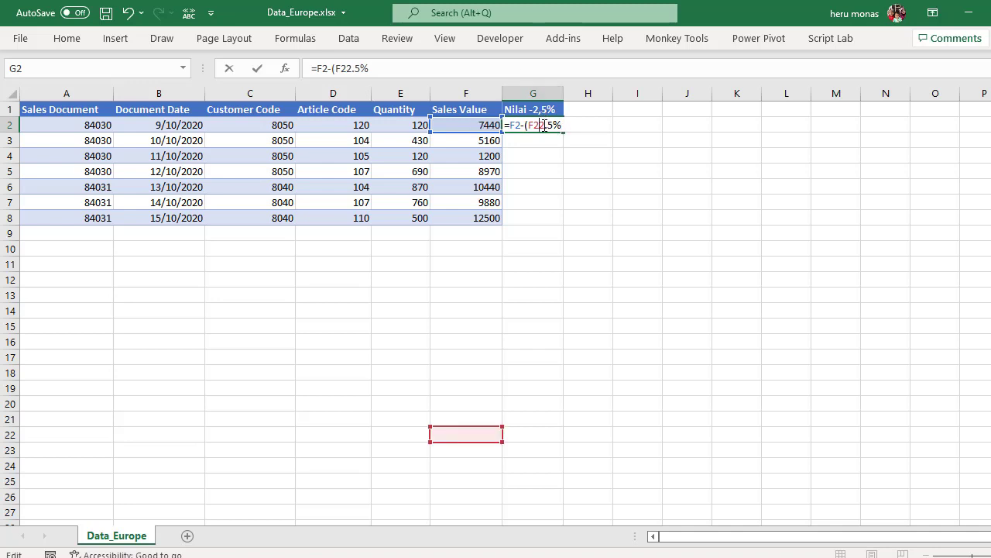
text(*)
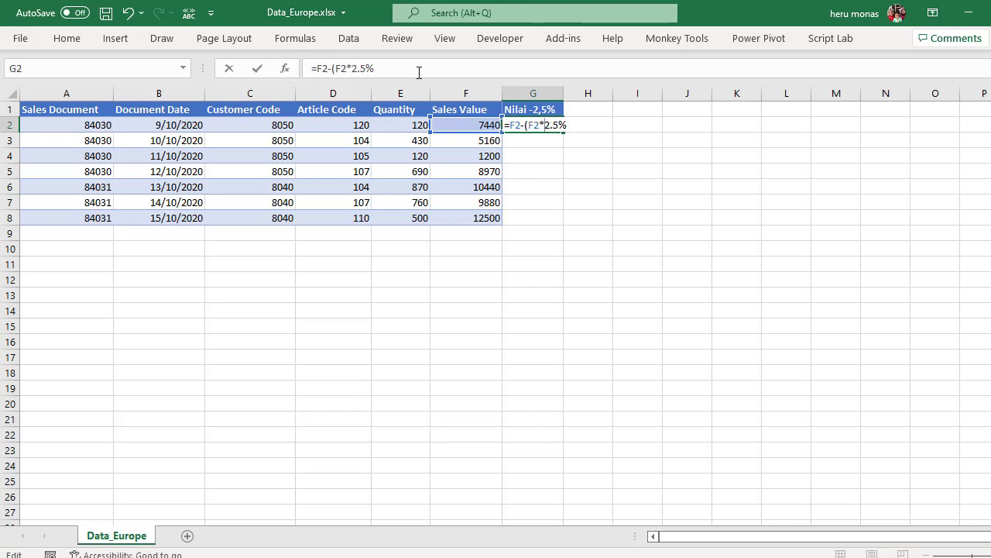
key(Return)
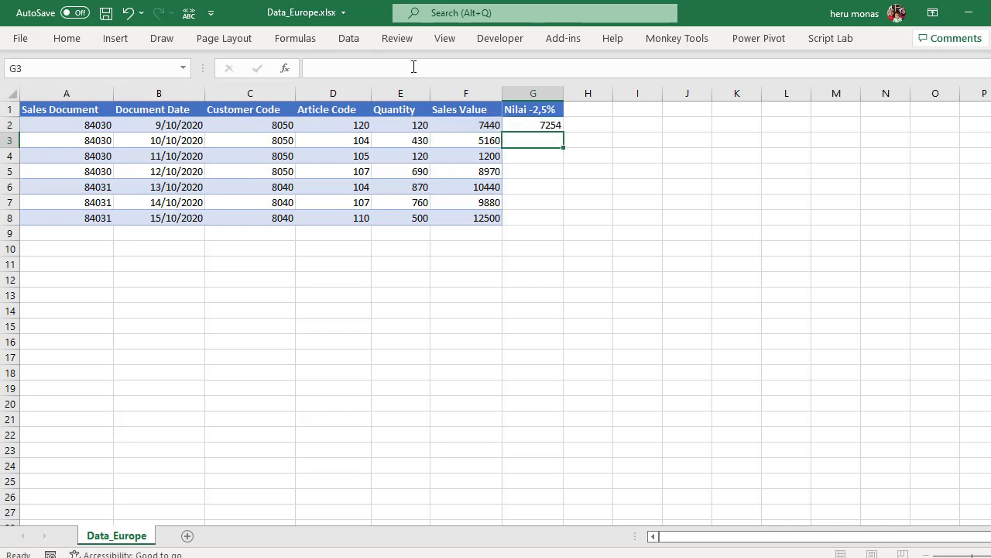
click(551, 125)
Fill the G2 formula down to G8, producing values from 7254 to 12187.5.
drag(563, 132, 560, 225)
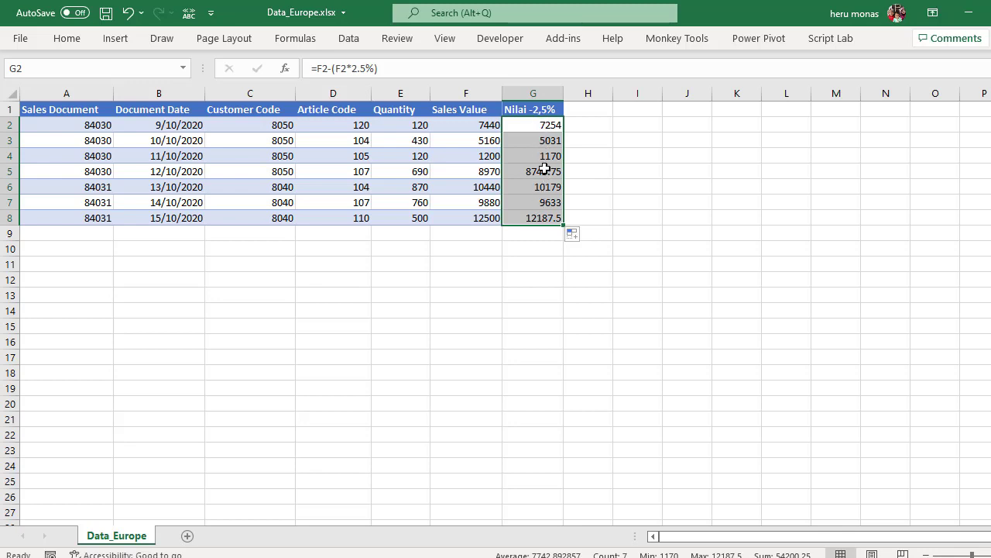
click(589, 109)
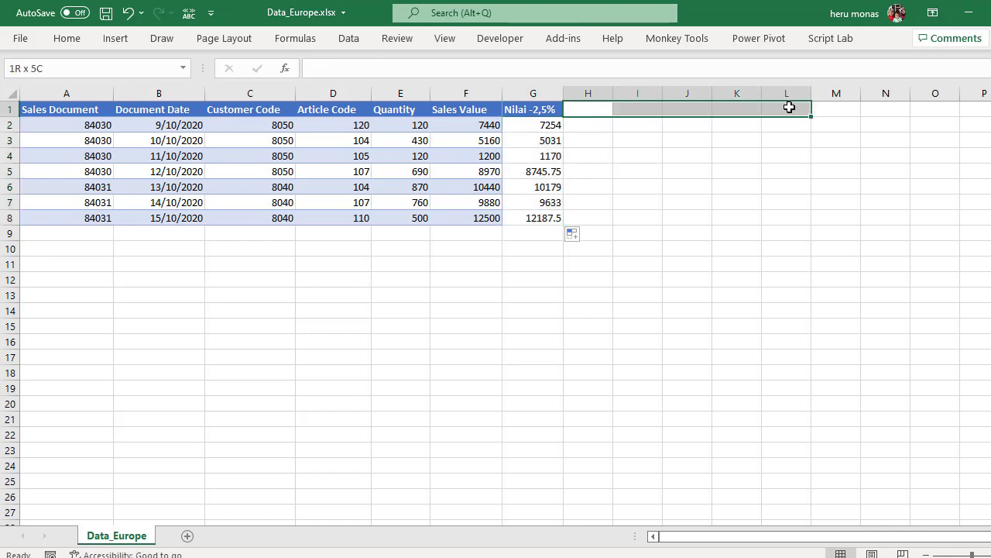
drag(734, 107, 790, 107)
click(547, 94)
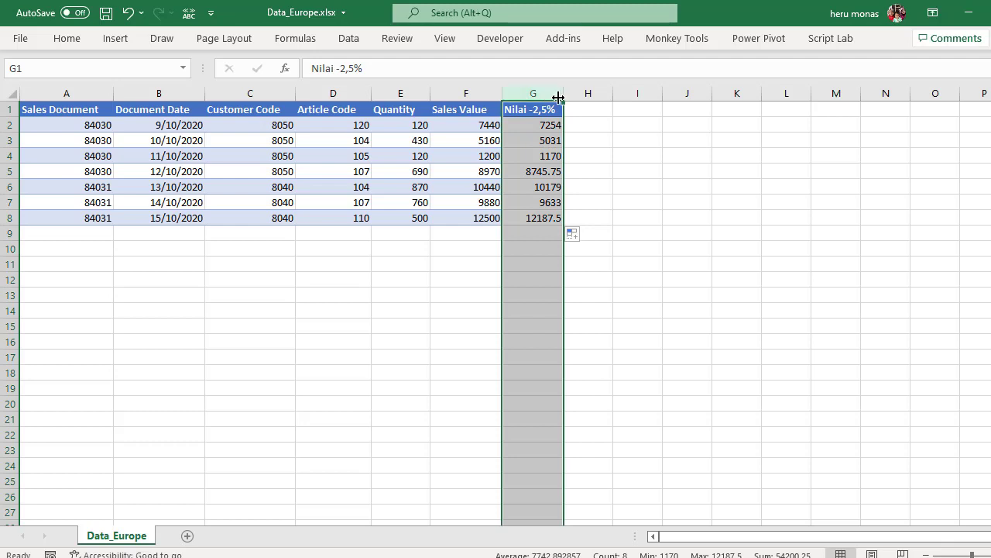
right_click(549, 96)
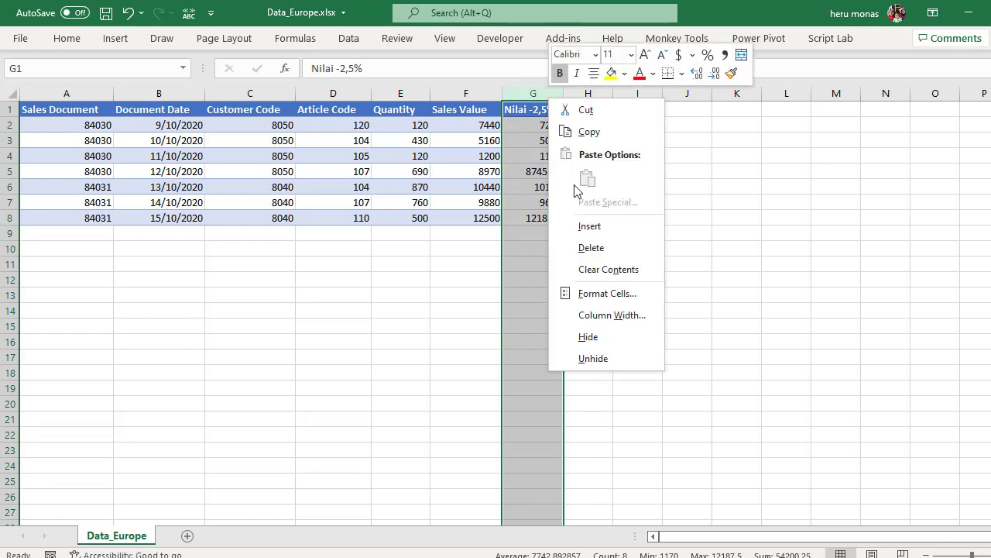
click(584, 227)
click(612, 233)
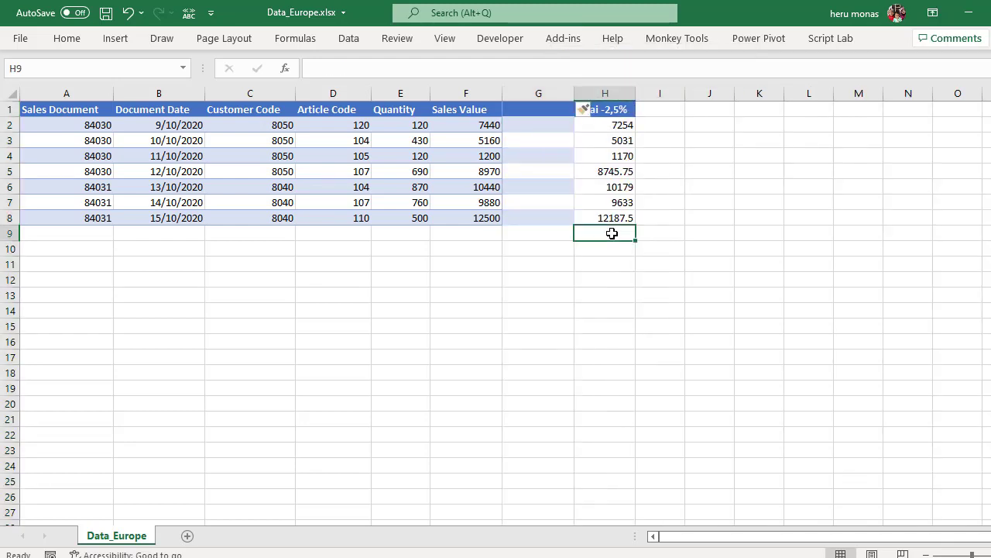
key(ctrl+z)
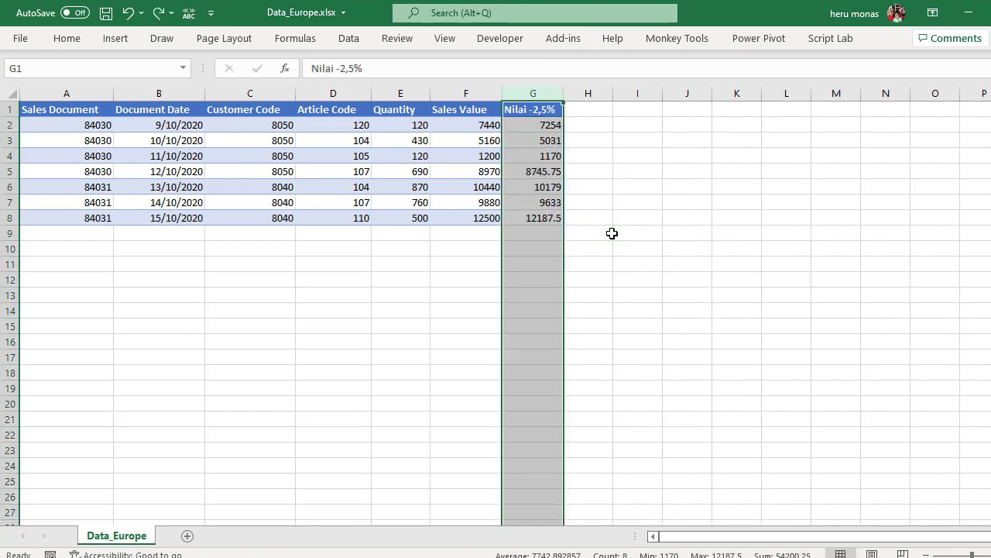
click(608, 232)
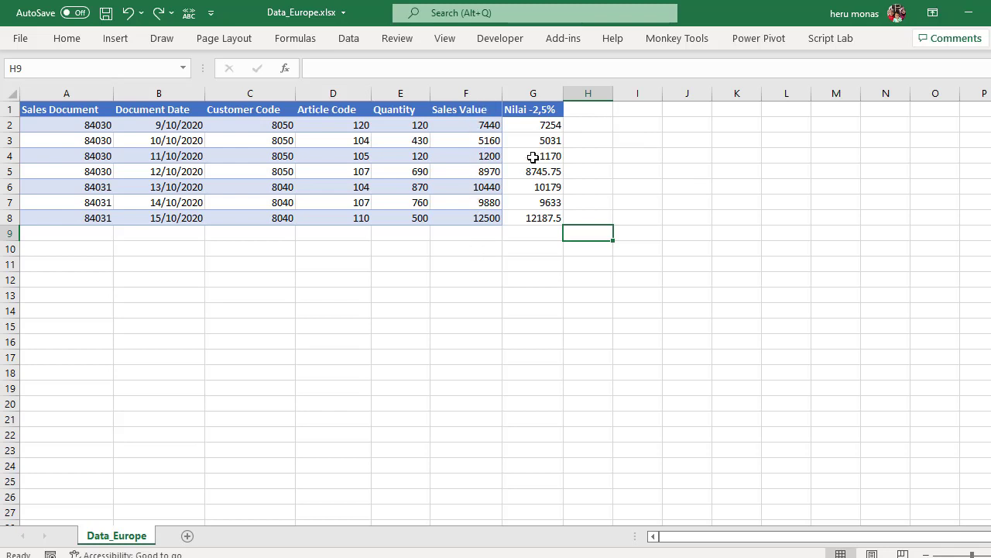
Delete column G (Nilai -2,5%) so the sheet ends at Sales Value in column F.
click(548, 103)
click(547, 93)
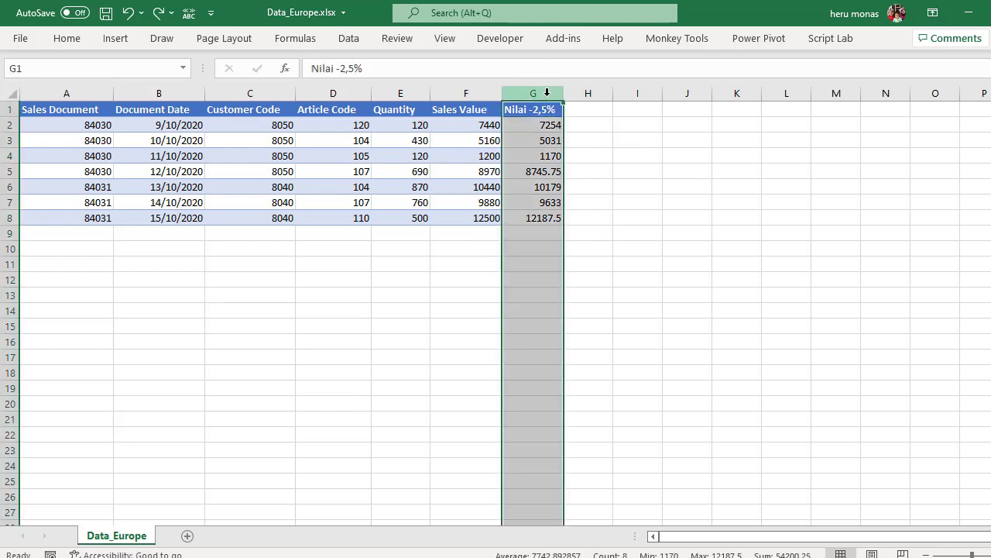
right_click(547, 95)
click(583, 245)
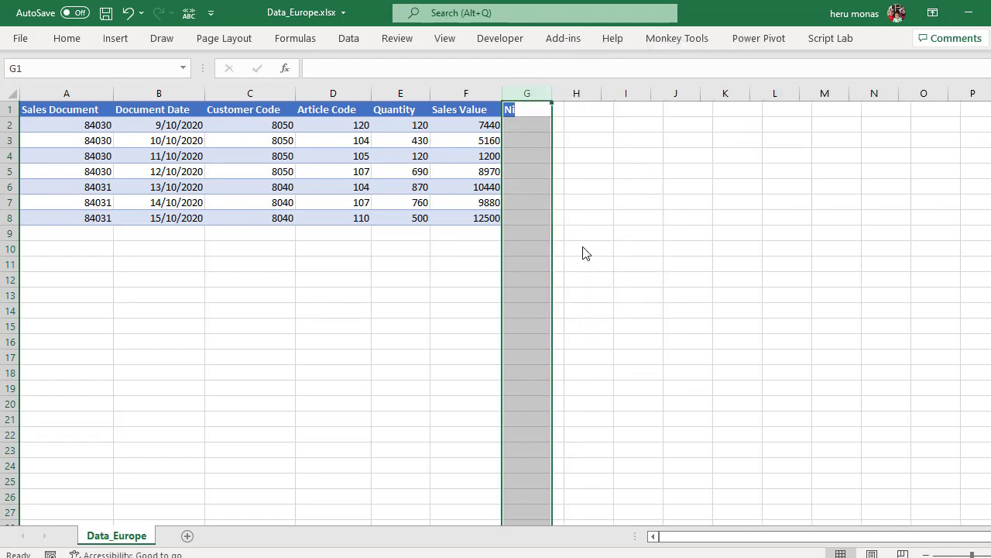
click(609, 254)
click(577, 171)
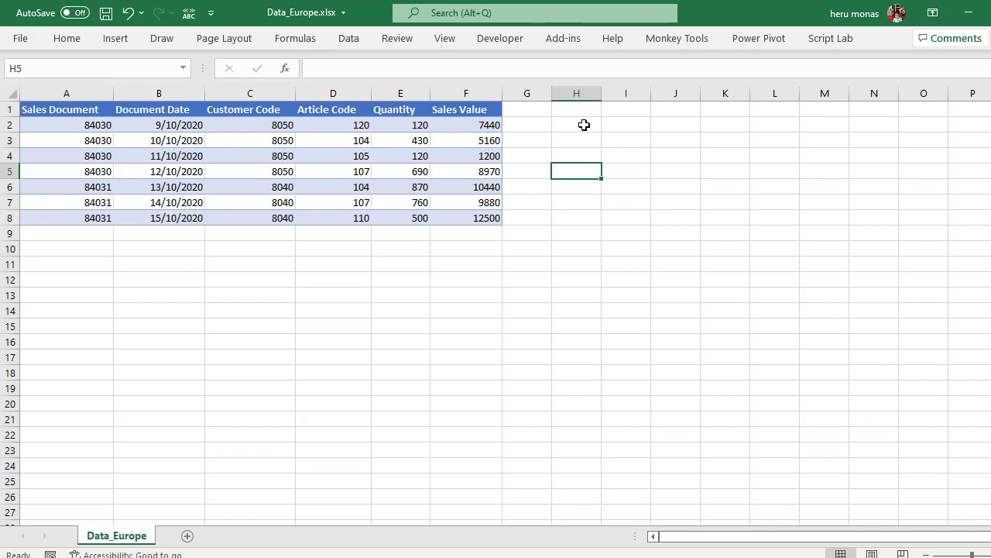
Enter 250 in H2, copy it, and select the Sales Value cells F2:F8.
click(584, 125)
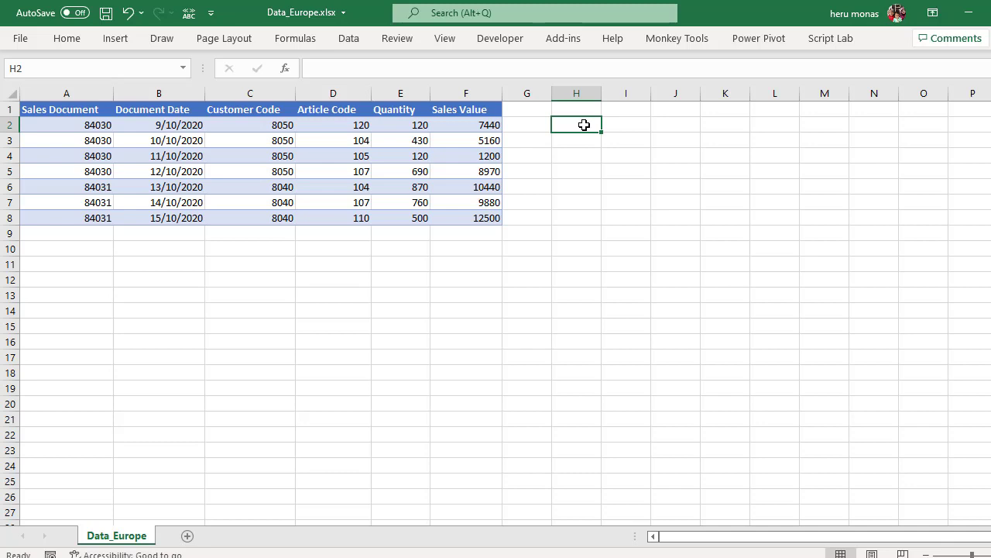
text(25)
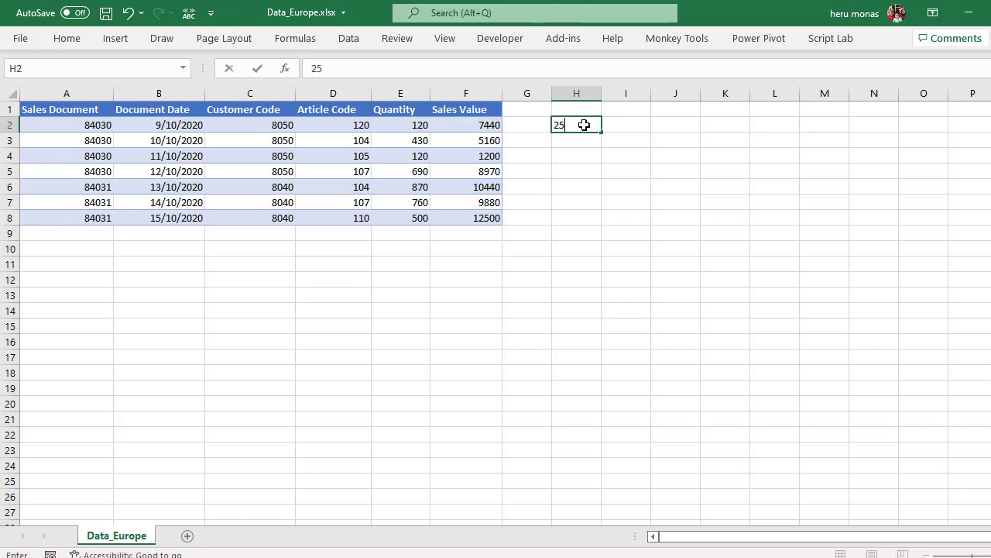
text(0)
drag(587, 154, 590, 130)
click(589, 130)
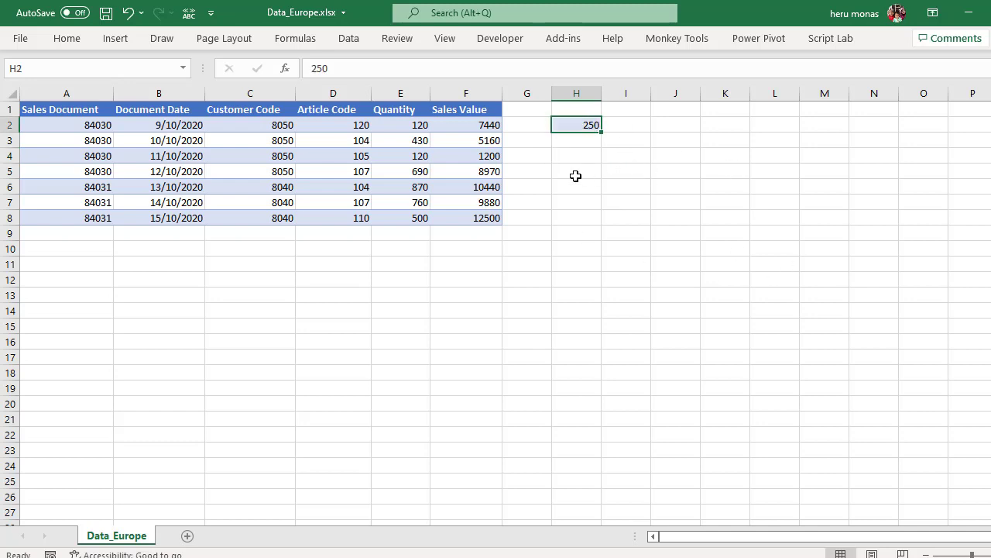
key(ctrl+c)
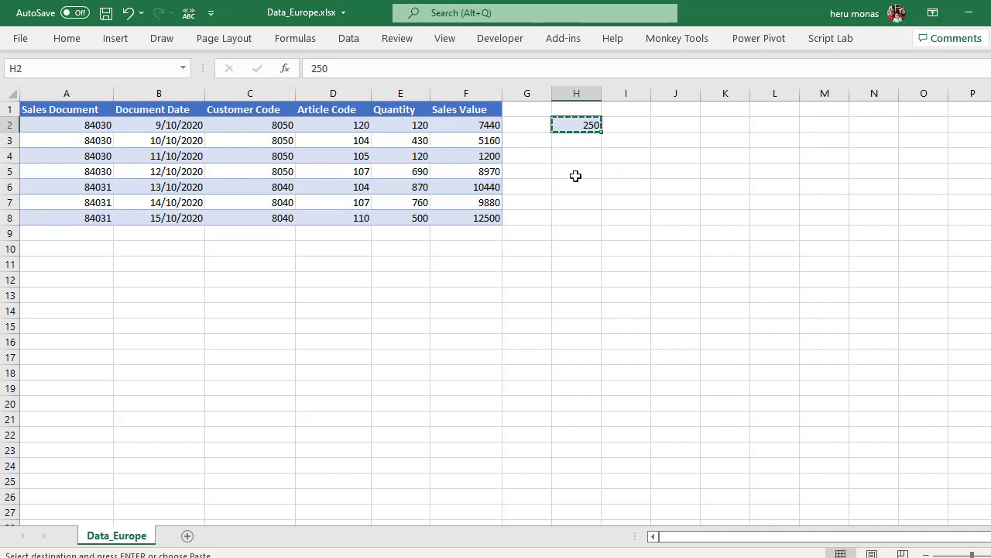
drag(498, 125, 483, 217)
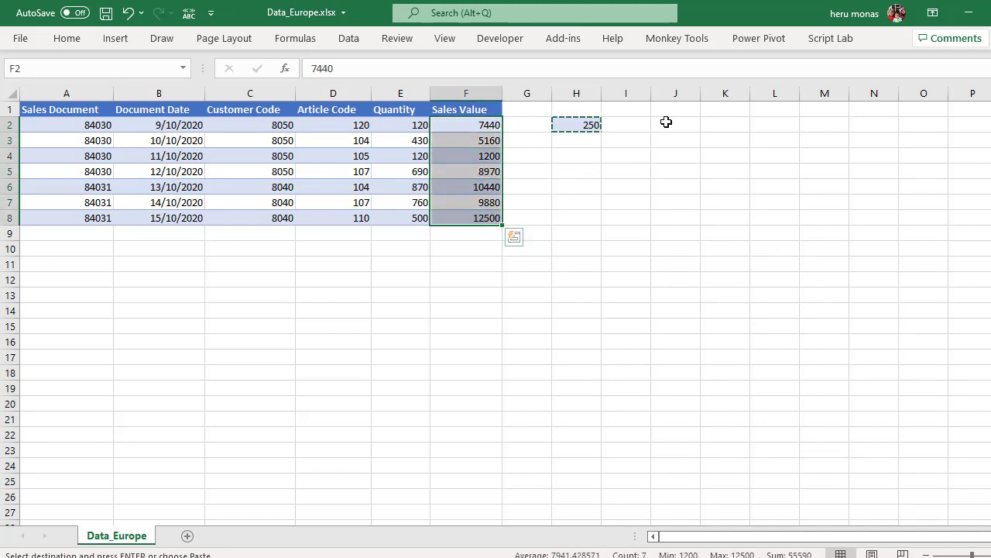
Paste Special the 250 onto F2:F8 with Values and Add, giving 7690 to 12750.
right_click(474, 131)
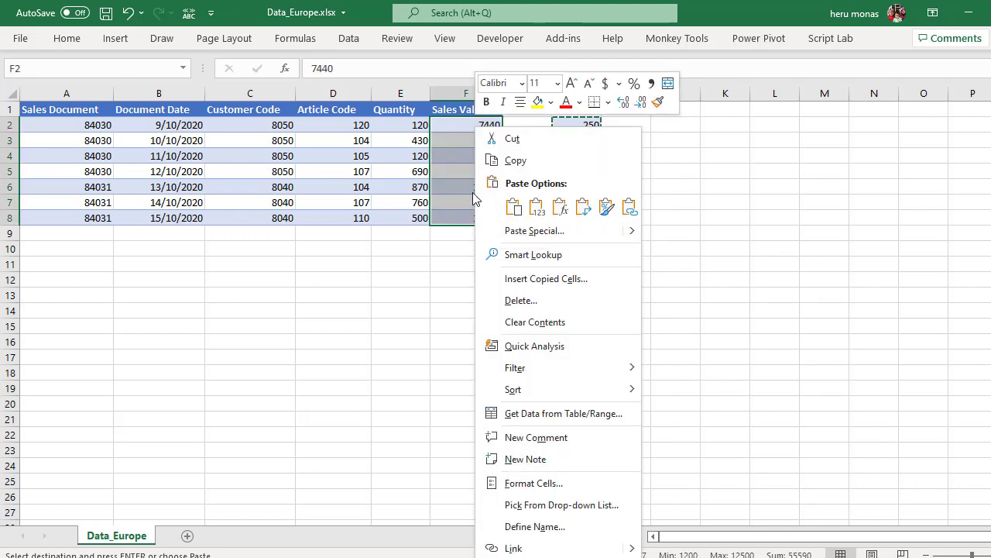
click(511, 231)
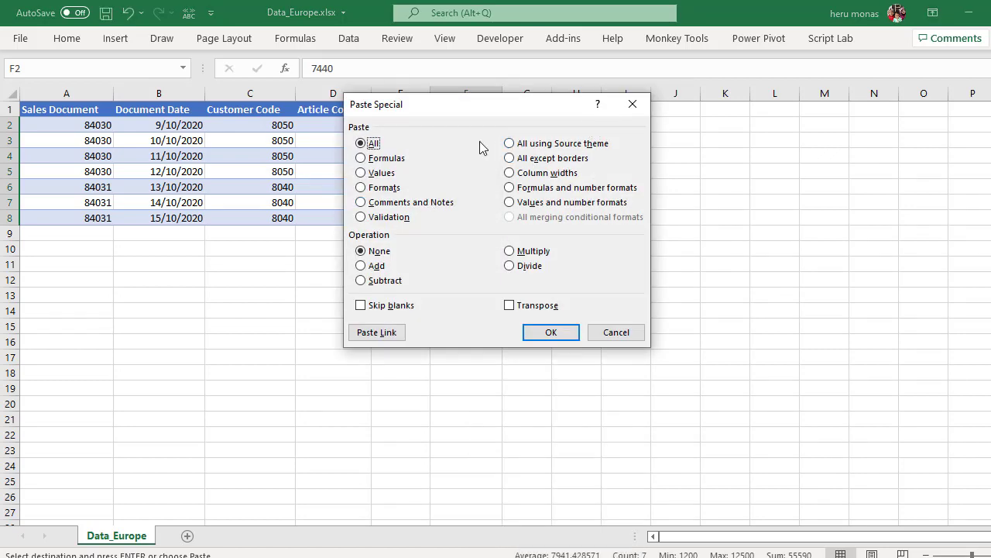
click(361, 173)
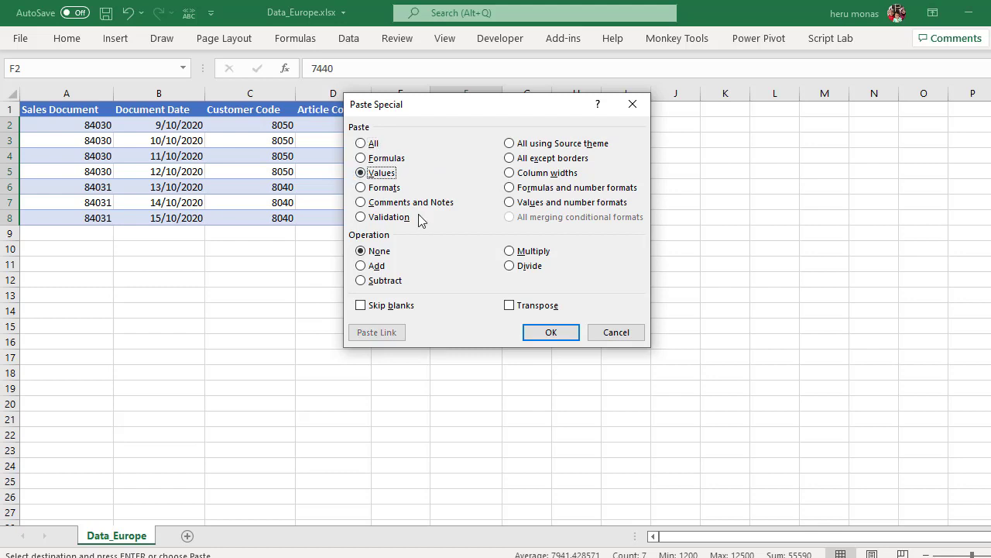
click(360, 265)
click(548, 334)
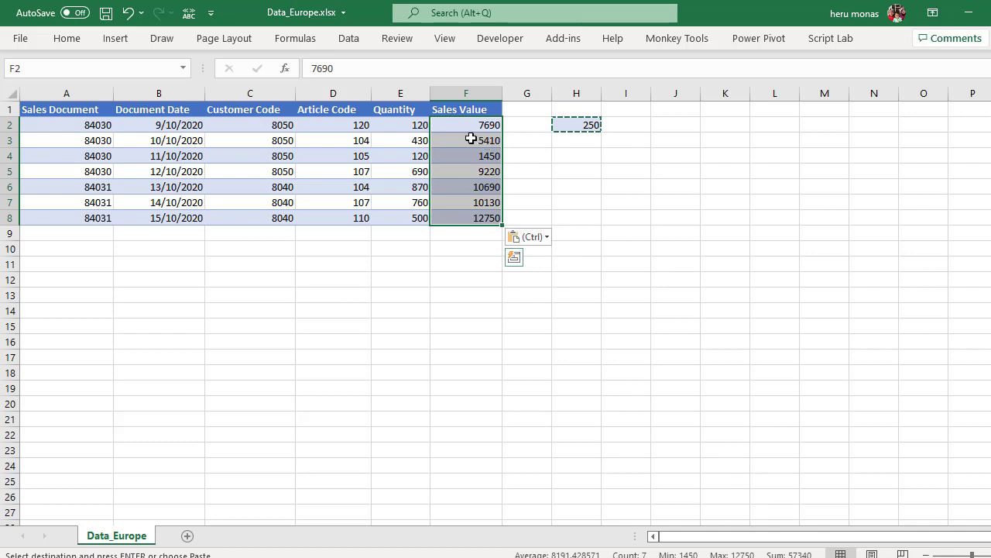
Clear the helper value 250 from cell H2.
click(582, 154)
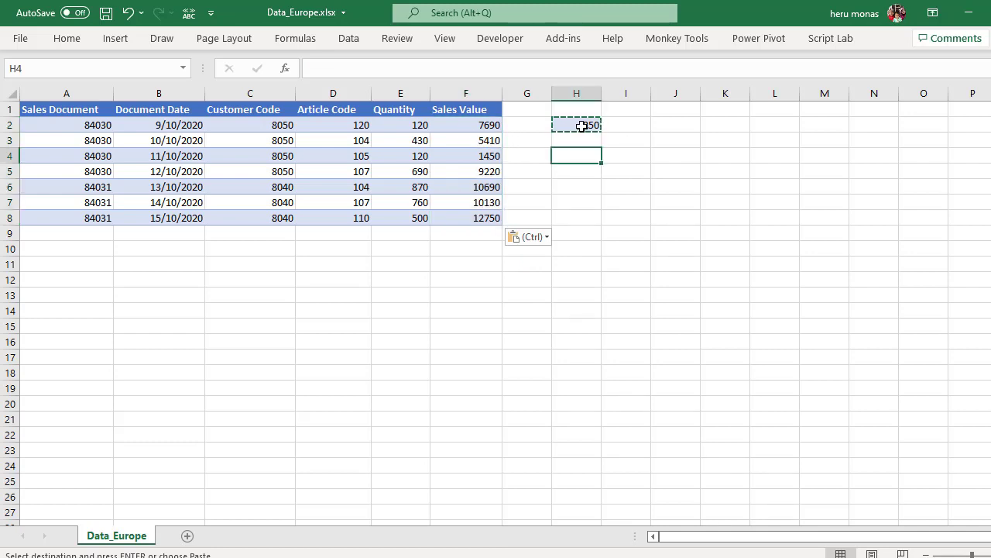
click(582, 125)
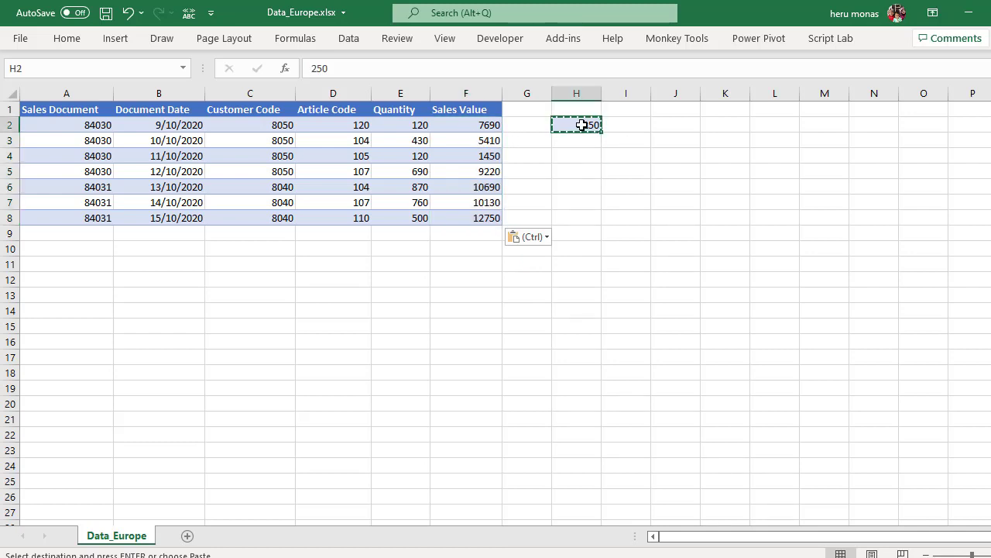
key(Delete)
click(682, 147)
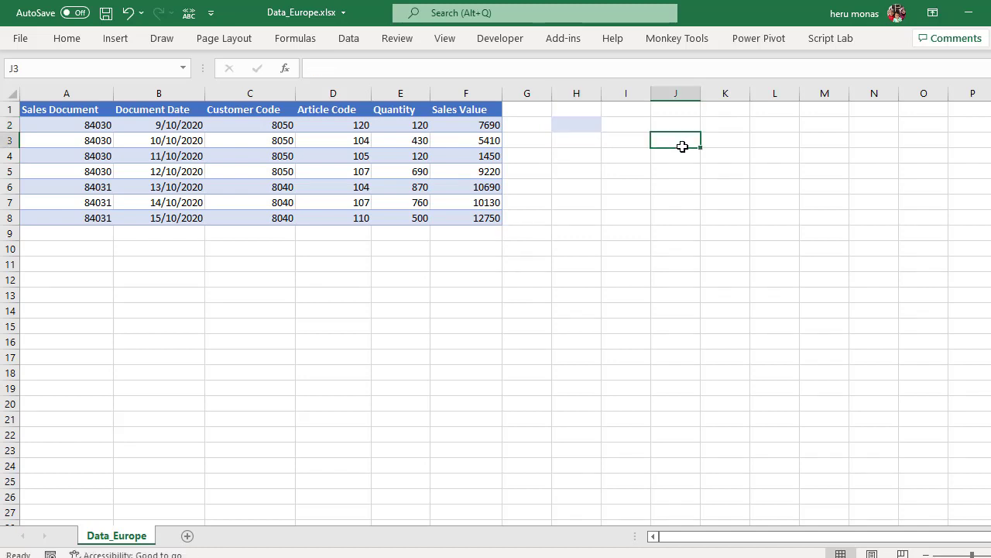
click(727, 344)
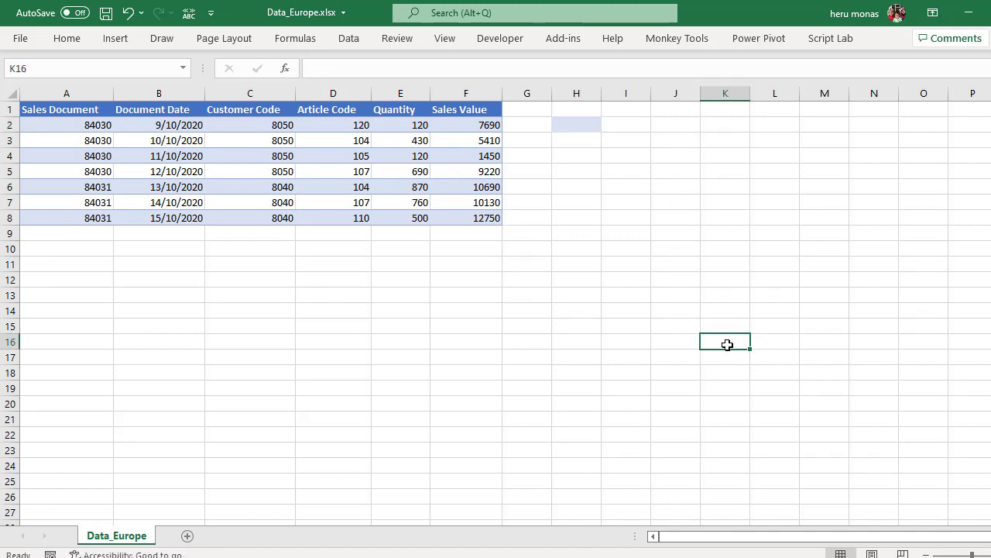
Copy the Sales Value figures F2:F8 into G2:G8 as a backup.
drag(494, 126, 480, 217)
key(ctrl+c)
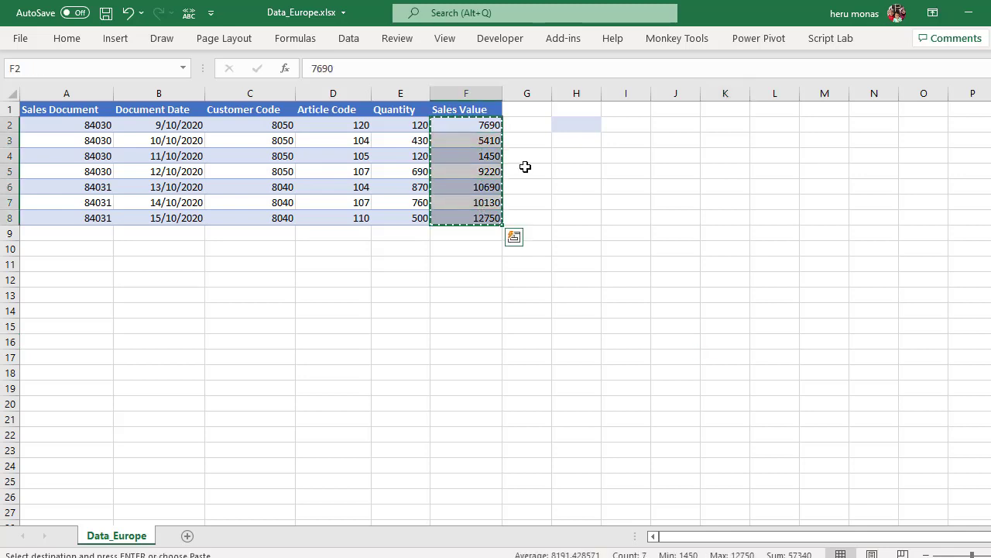
right_click(531, 127)
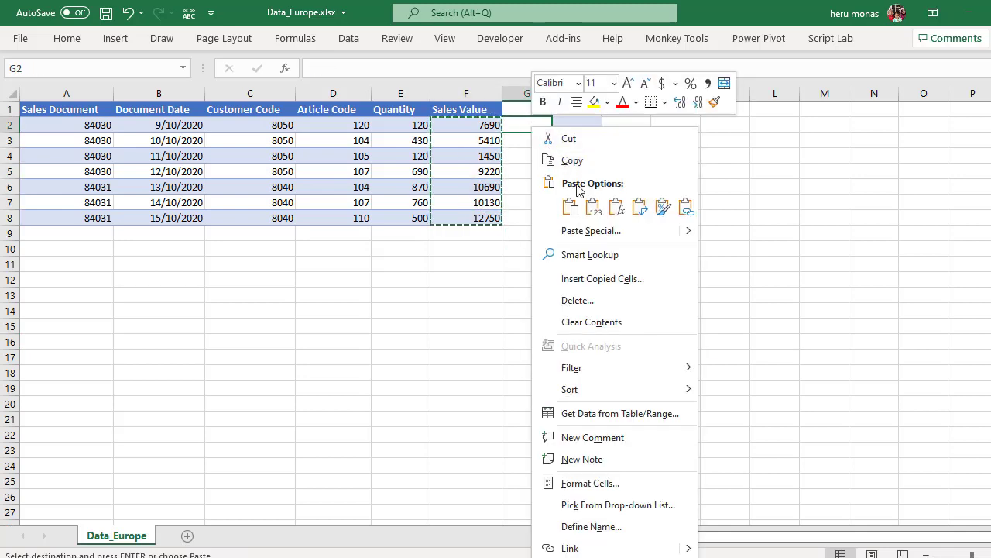
click(593, 206)
click(604, 296)
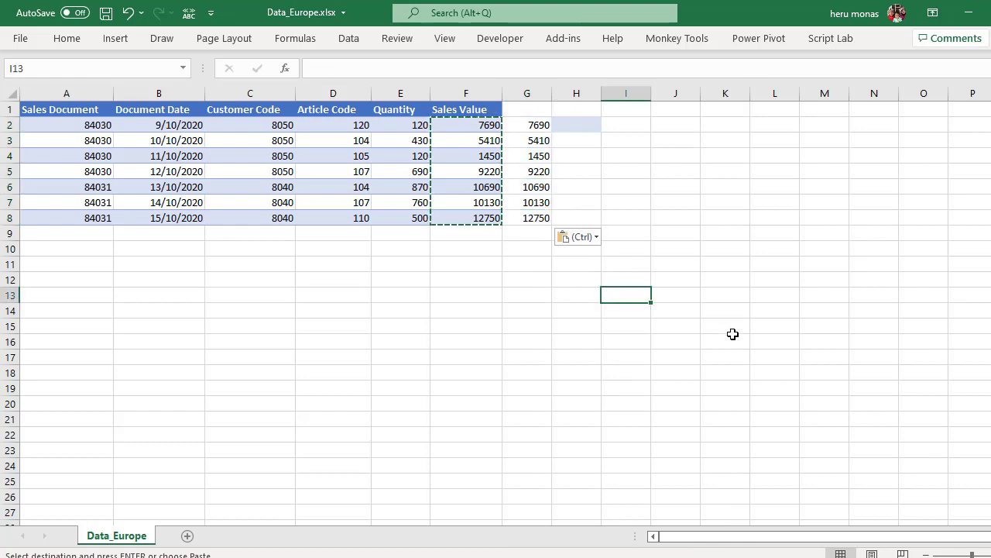
click(732, 336)
Enter 33 in cell J15 and copy it.
click(658, 324)
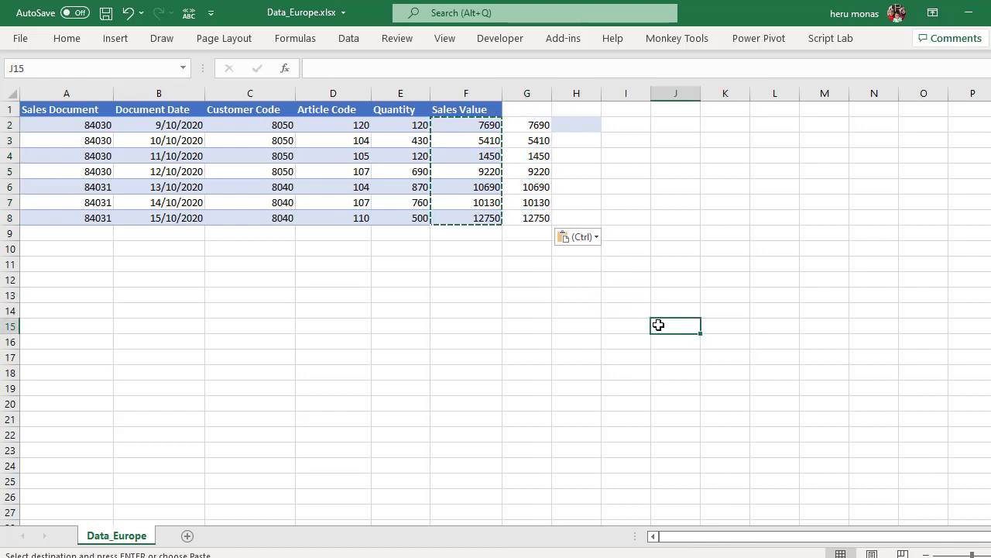
text(33)
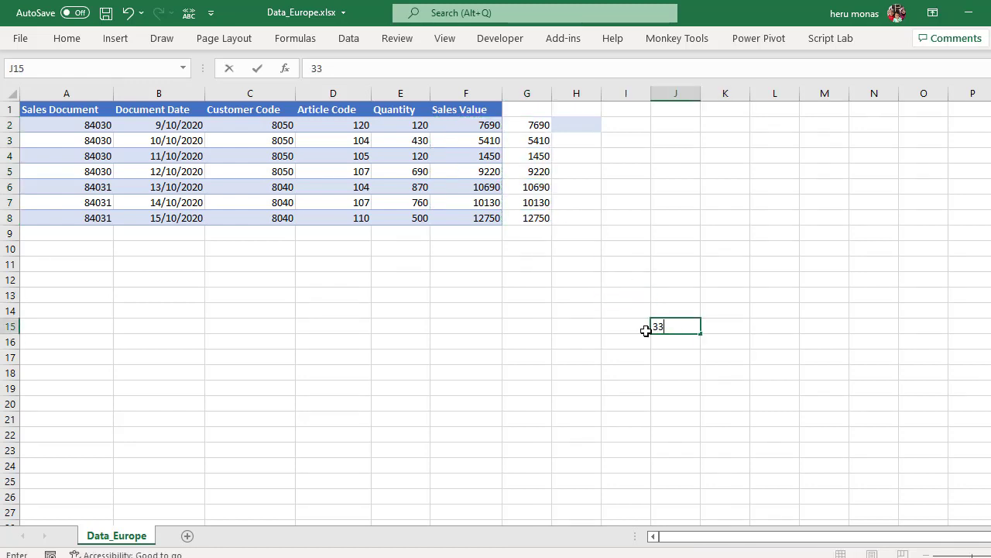
click(735, 384)
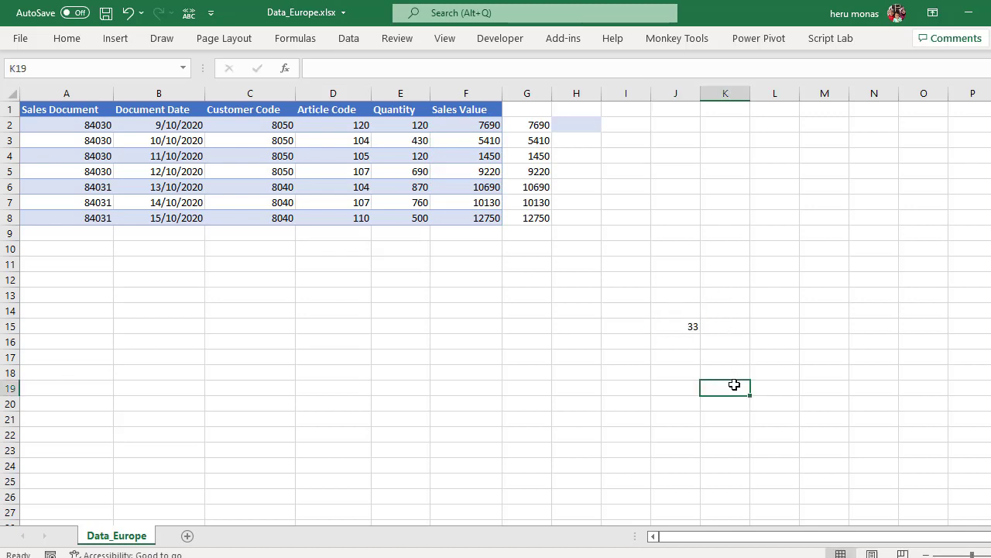
click(684, 327)
key(ctrl+c)
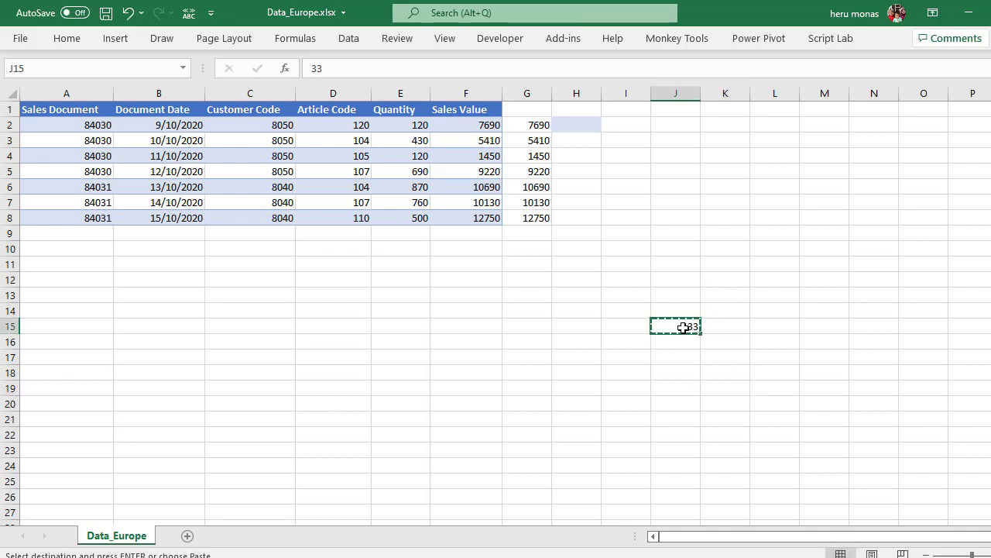
Paste Special the 33 onto F2:F8 with Values and Divide, then select helper cell J15.
drag(492, 124, 486, 220)
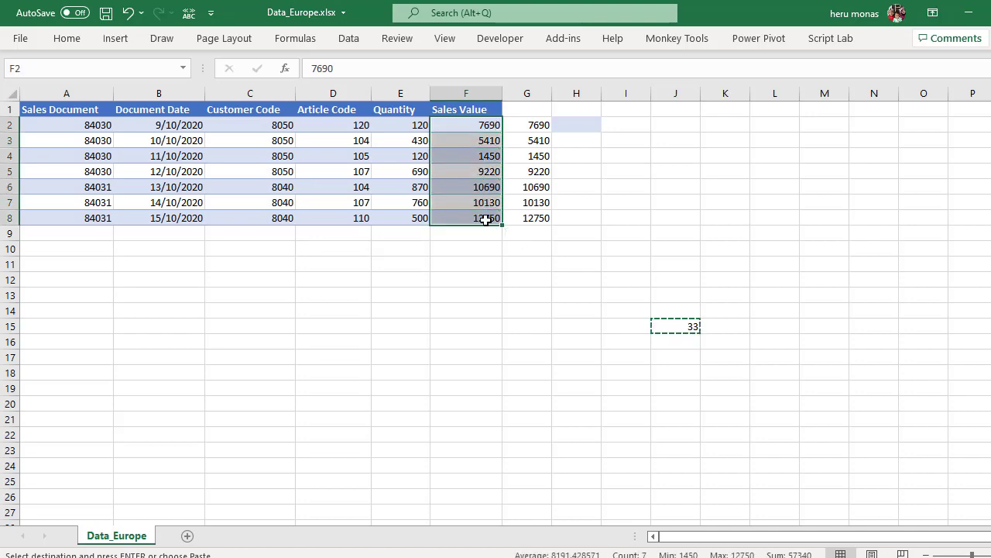
right_click(485, 220)
click(520, 231)
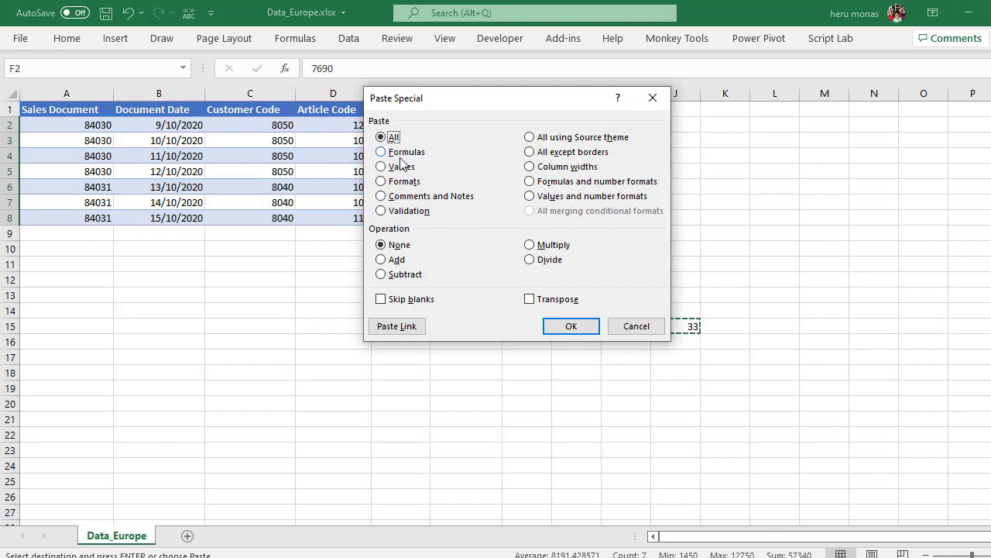
click(402, 167)
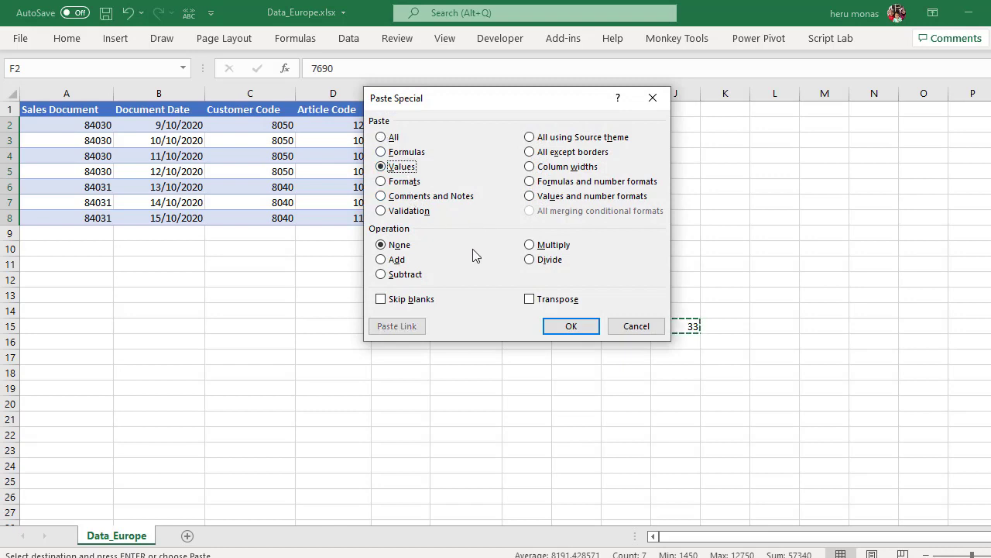
click(534, 260)
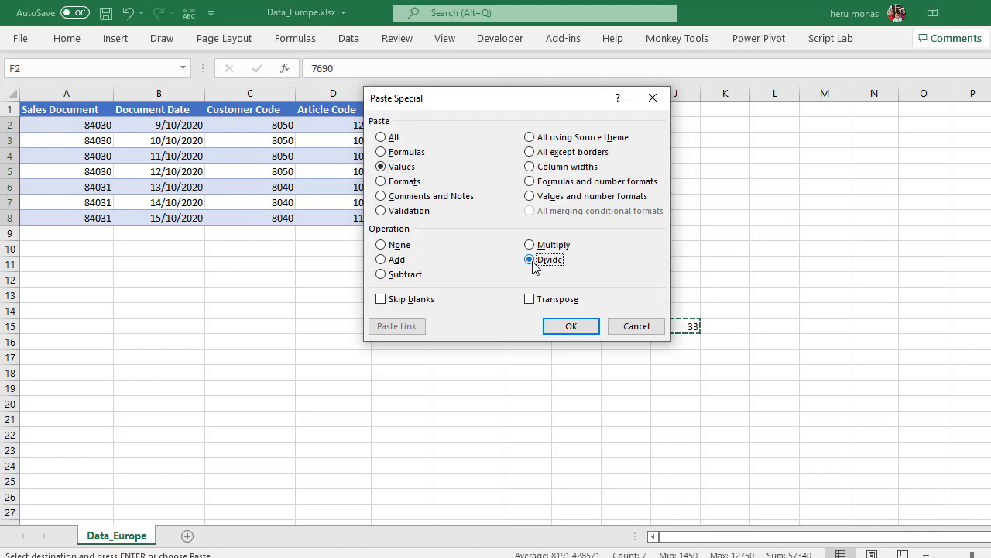
click(571, 327)
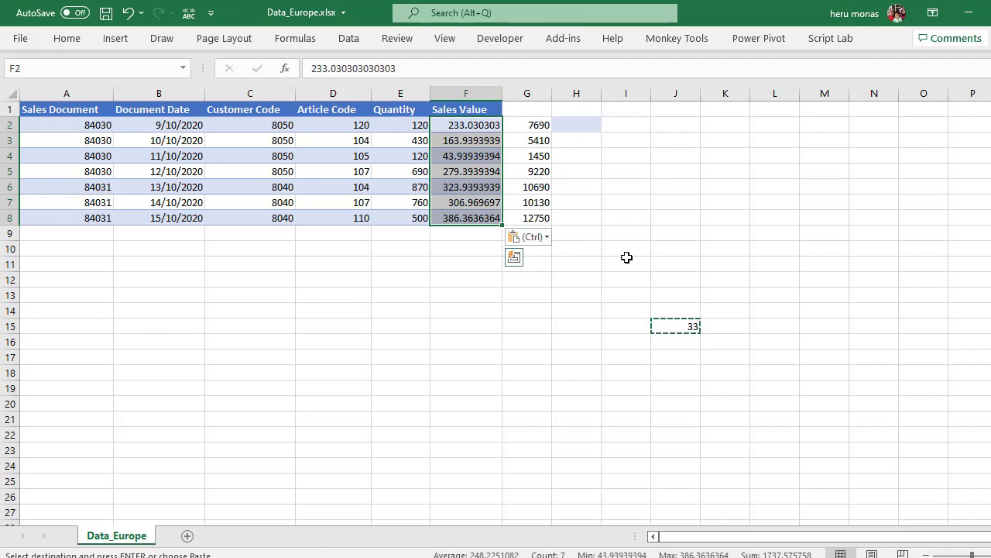
click(671, 329)
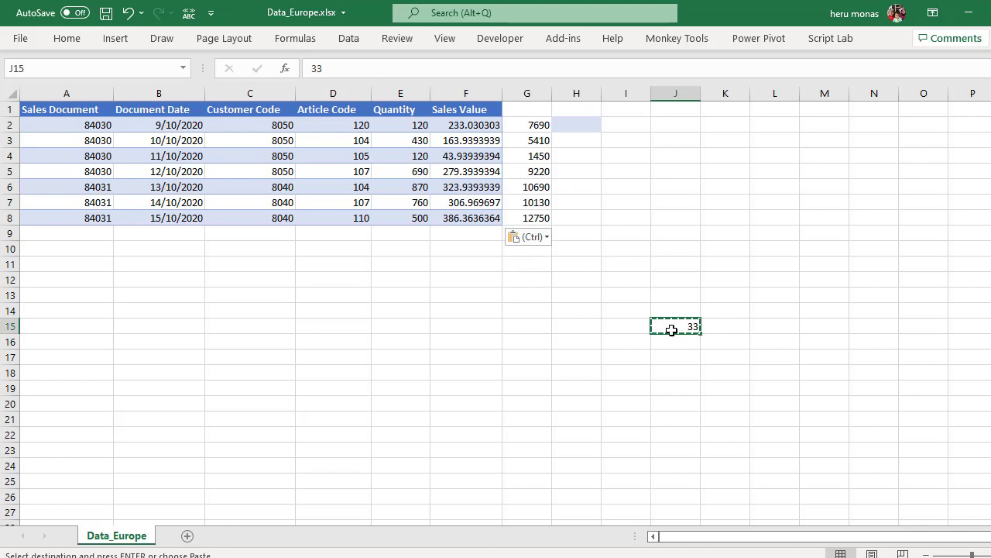
Clear the helper value 33 from J15 and delete backup columns G and H.
key(Delete)
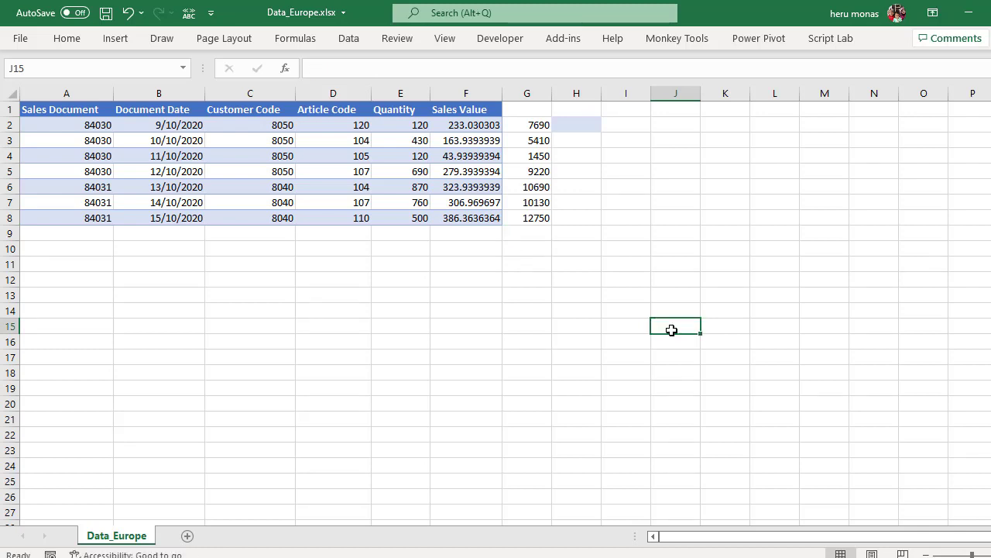
click(642, 322)
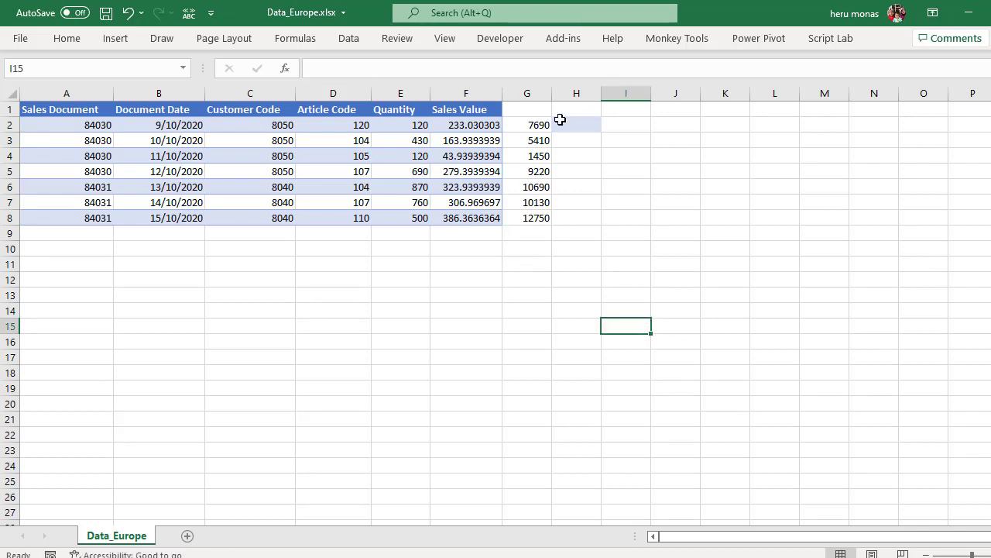
drag(540, 84, 564, 92)
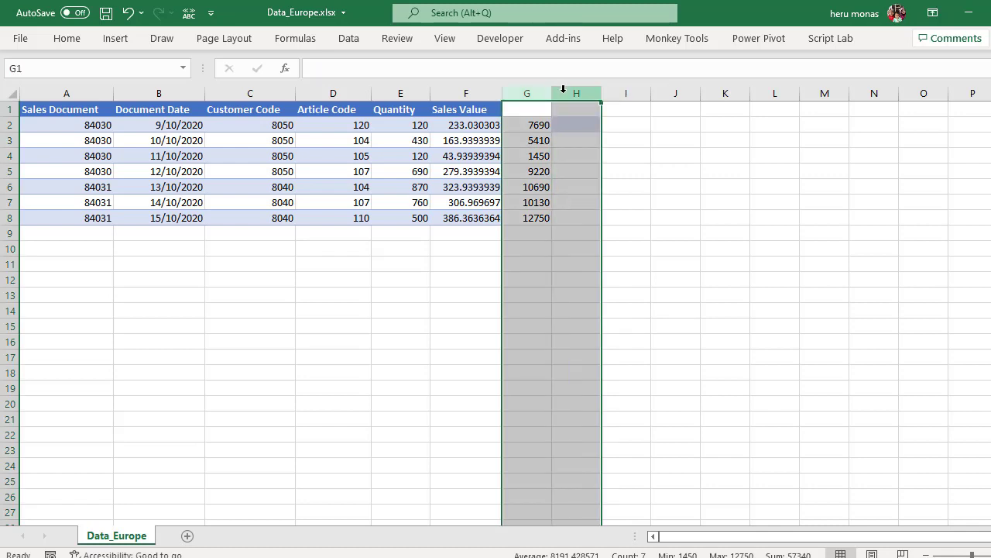
right_click(565, 91)
click(611, 244)
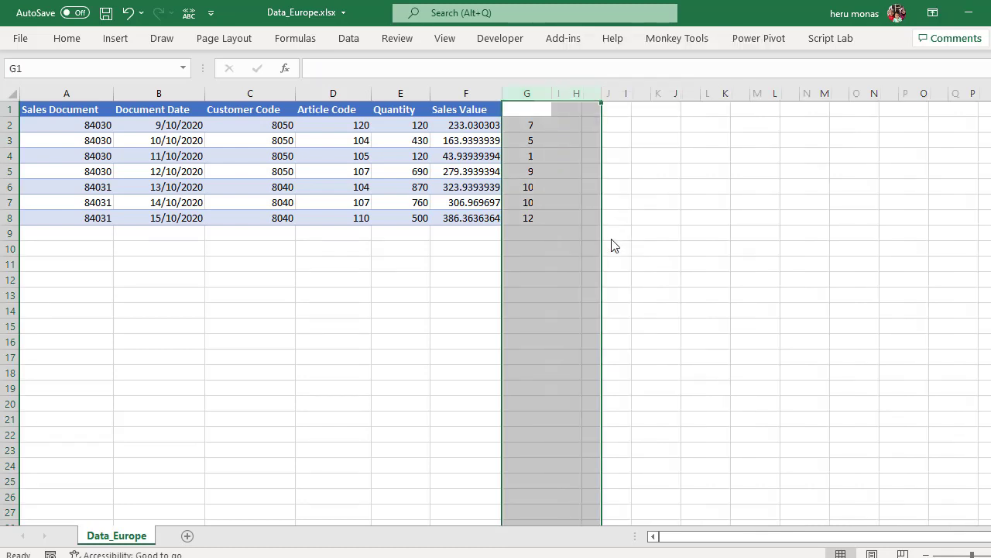
Switch from the spreadsheet to the Facebook group post in Edge.
click(627, 254)
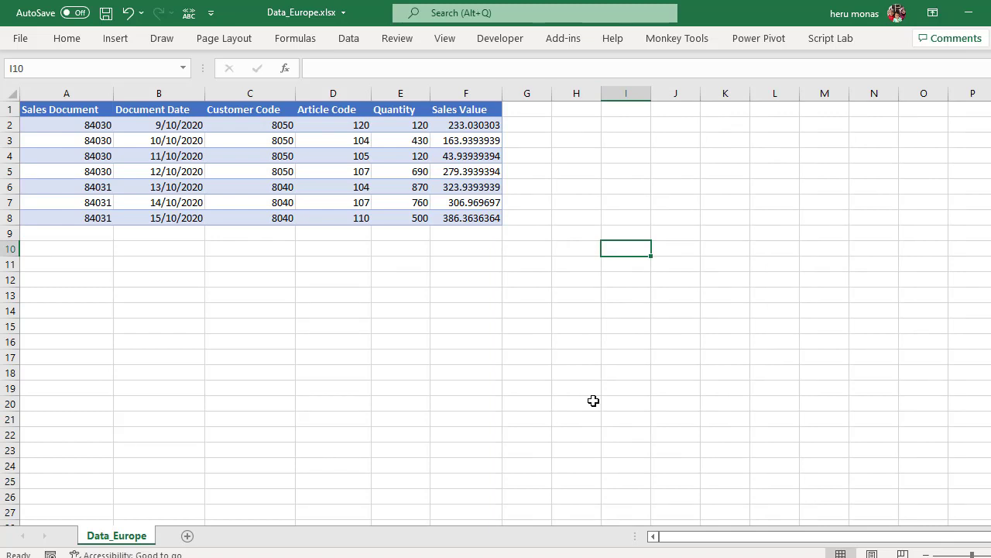
click(419, 348)
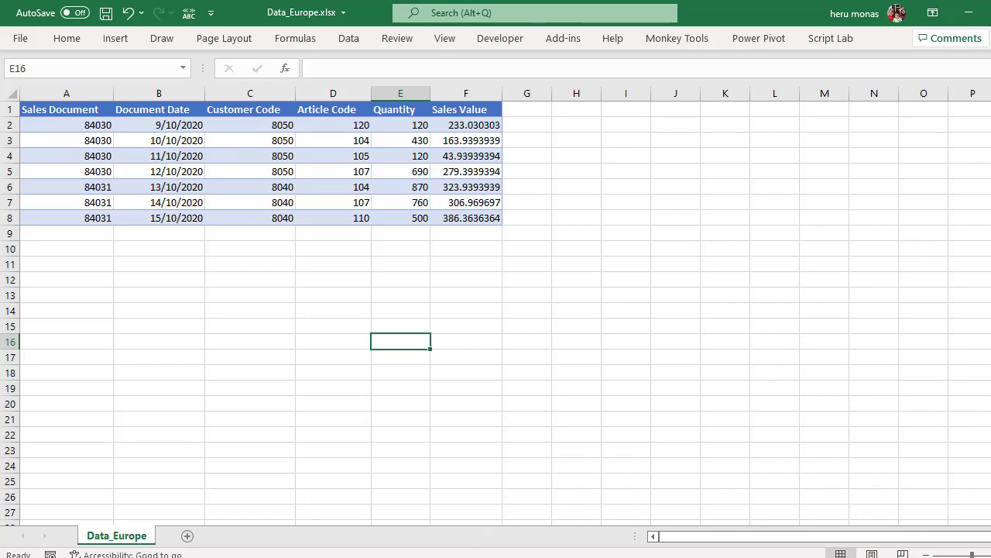
key(alt+Tab)
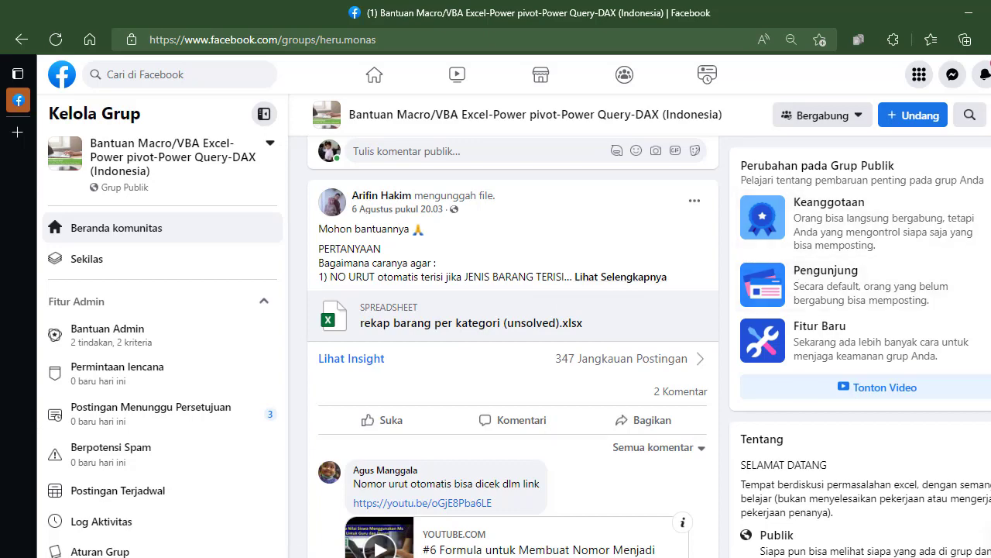
Scroll the group feed to the shared Excel tip video post, then stop the recording.
scroll(512, 346, up, 4)
scroll(513, 346, up, 6)
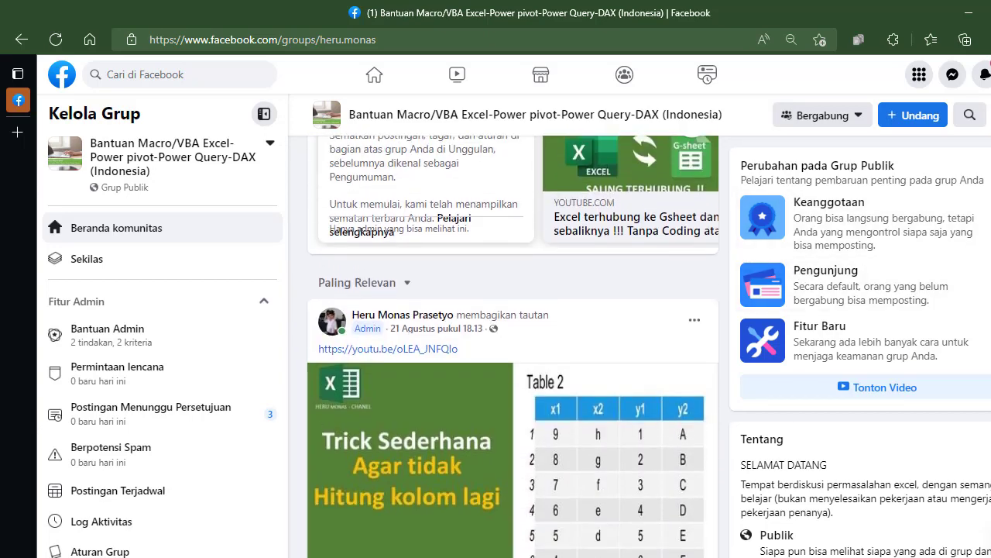
scroll(513, 346, down, 2)
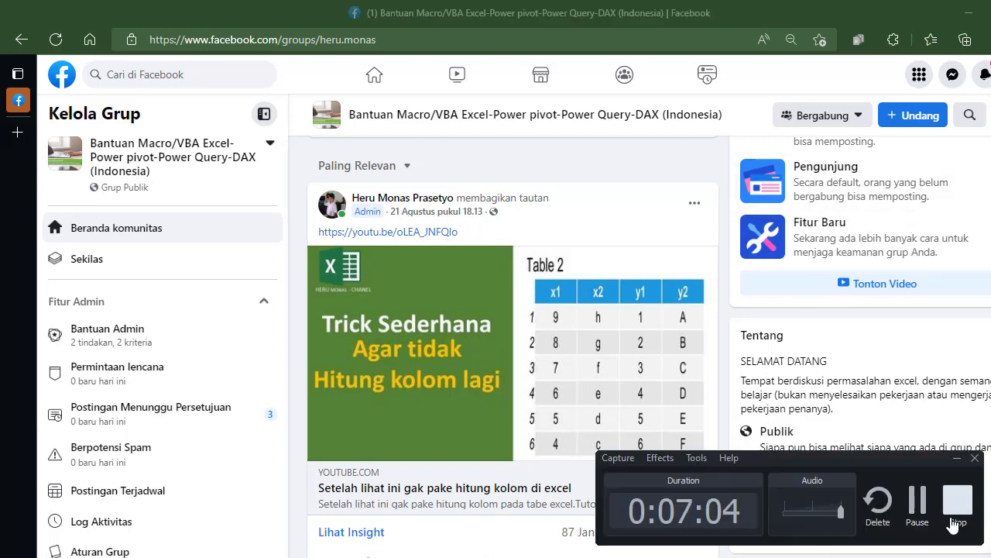
click(956, 513)
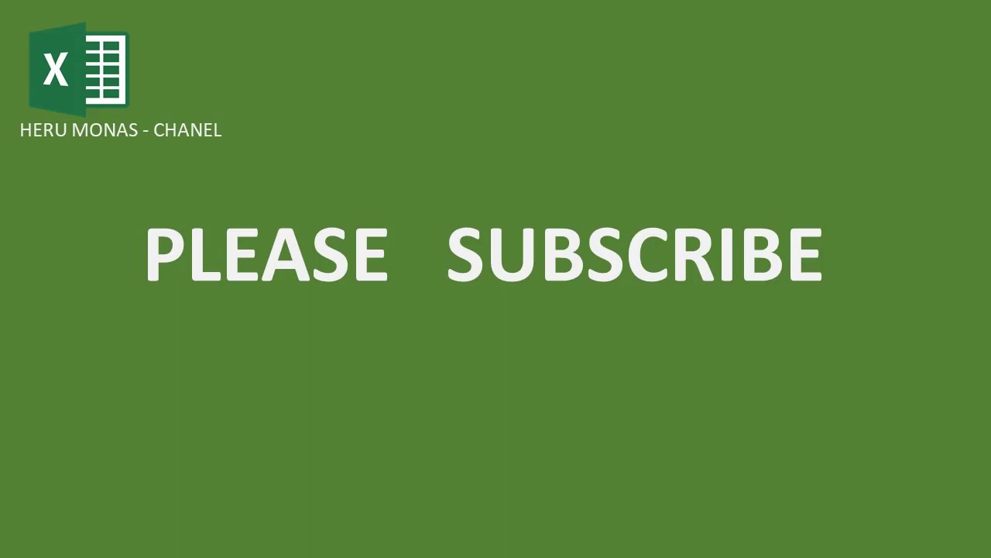